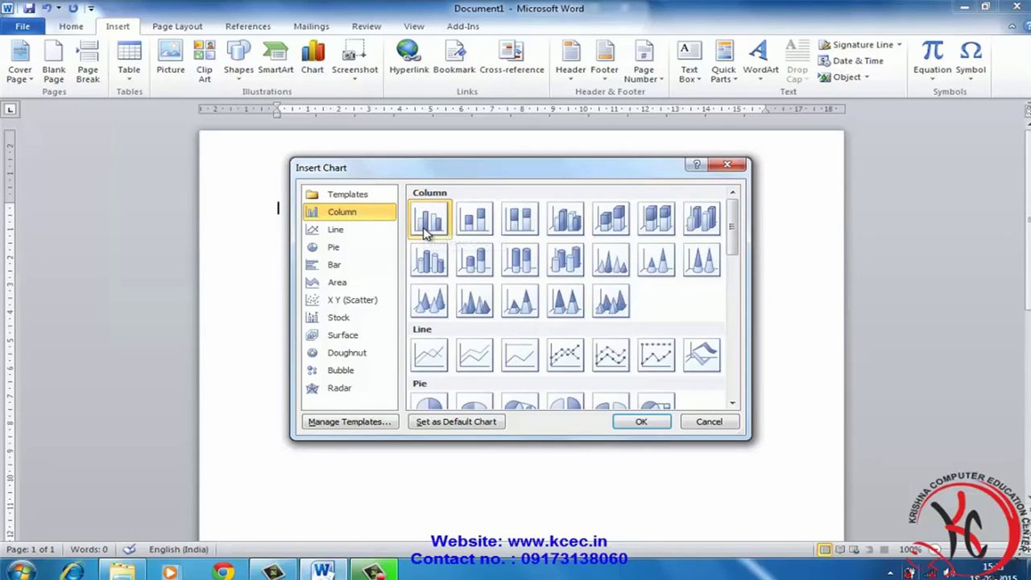
Step: Insert a 3-D cylinder column chart, the first type in the second row
left_click(427, 259)
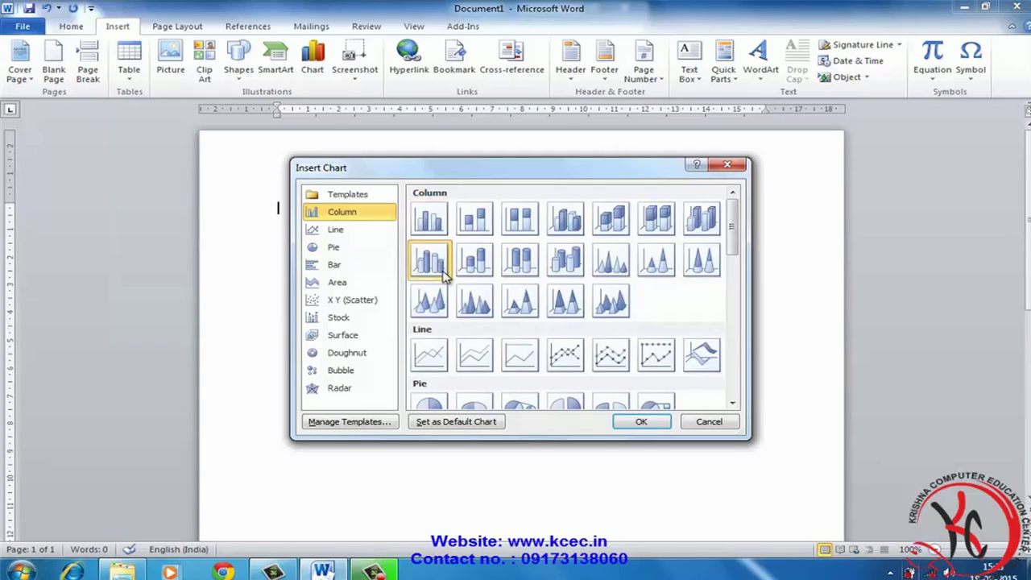
left_click(641, 421)
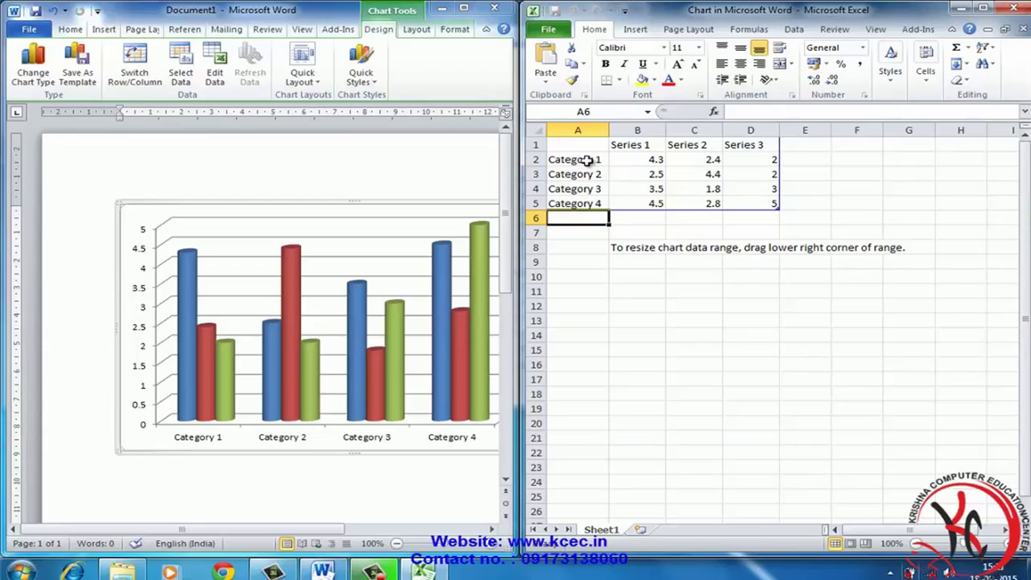
Step: Rename the data sheet categories to kota, baran, jaipur and bombay
left_click(588, 160)
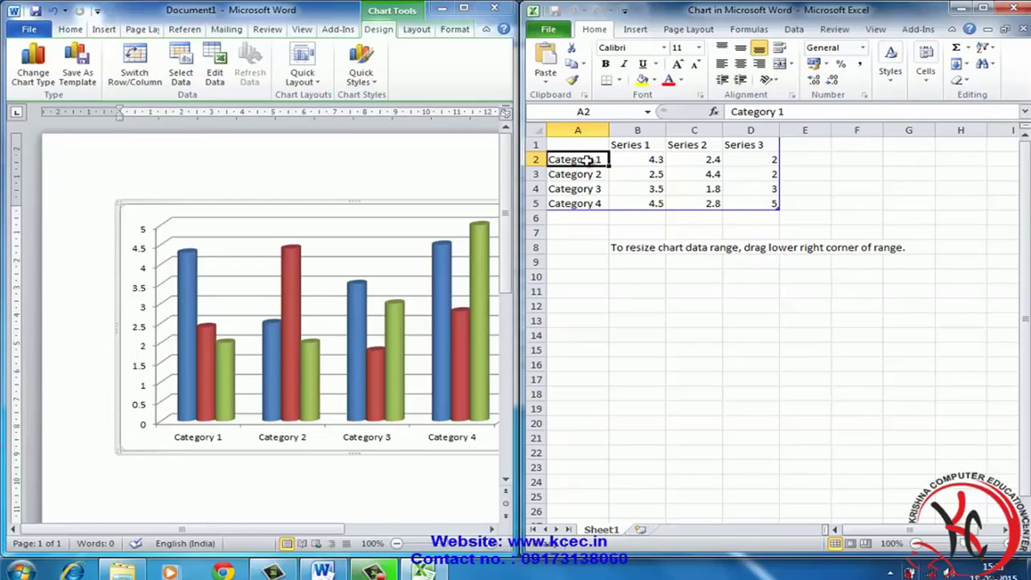
left_click(630, 144)
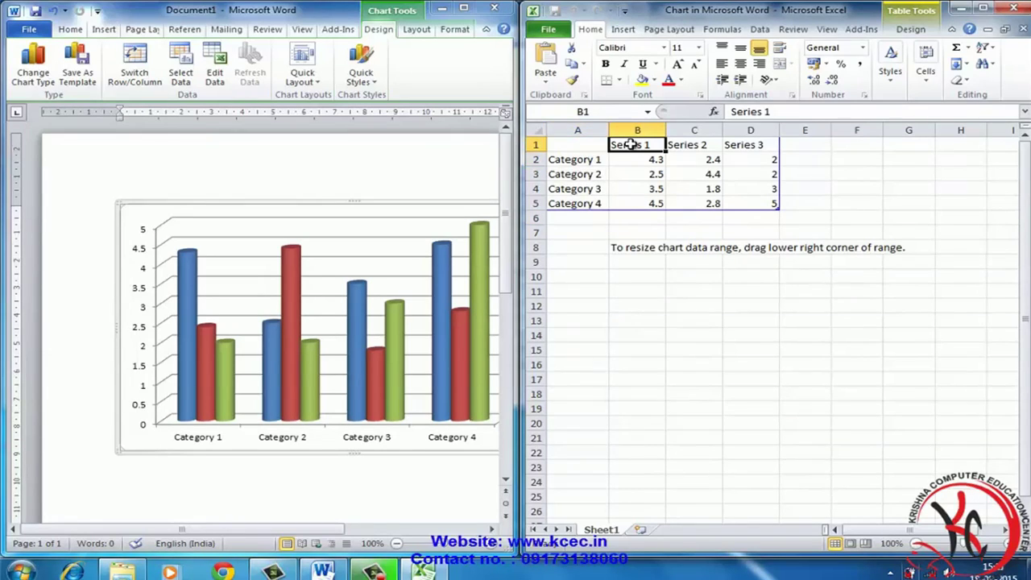
left_click(577, 160)
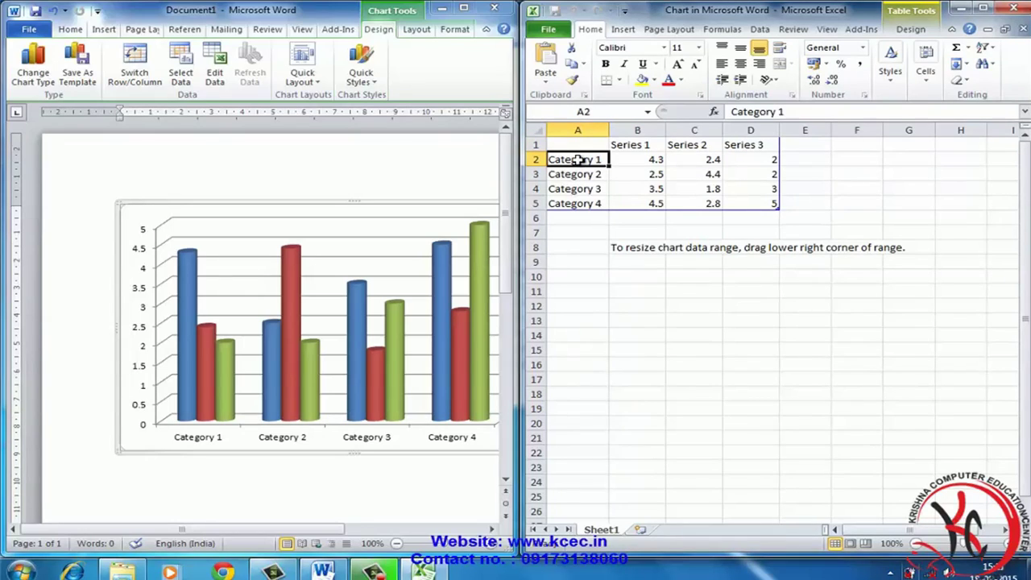
type("kota")
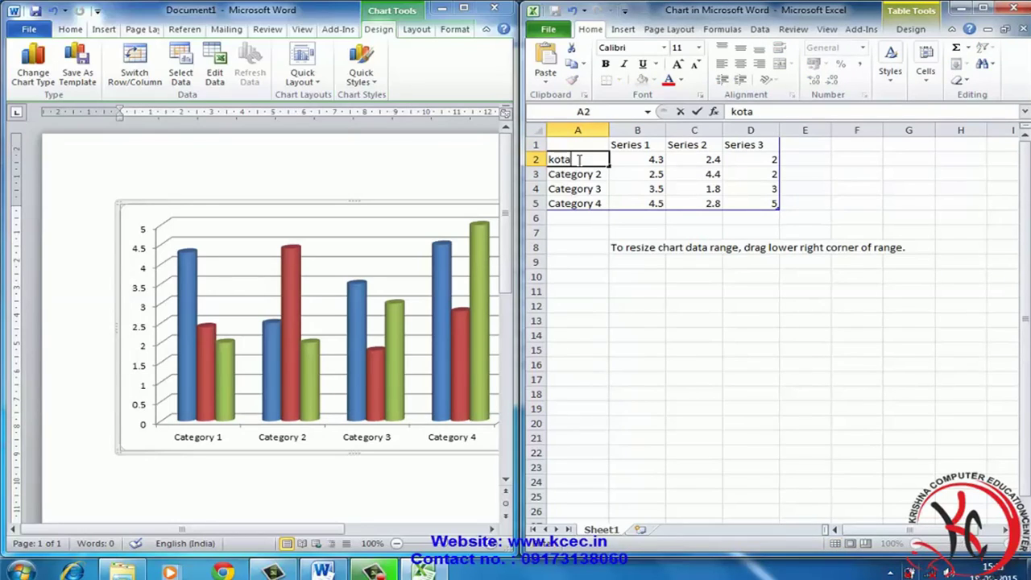
key("Return")
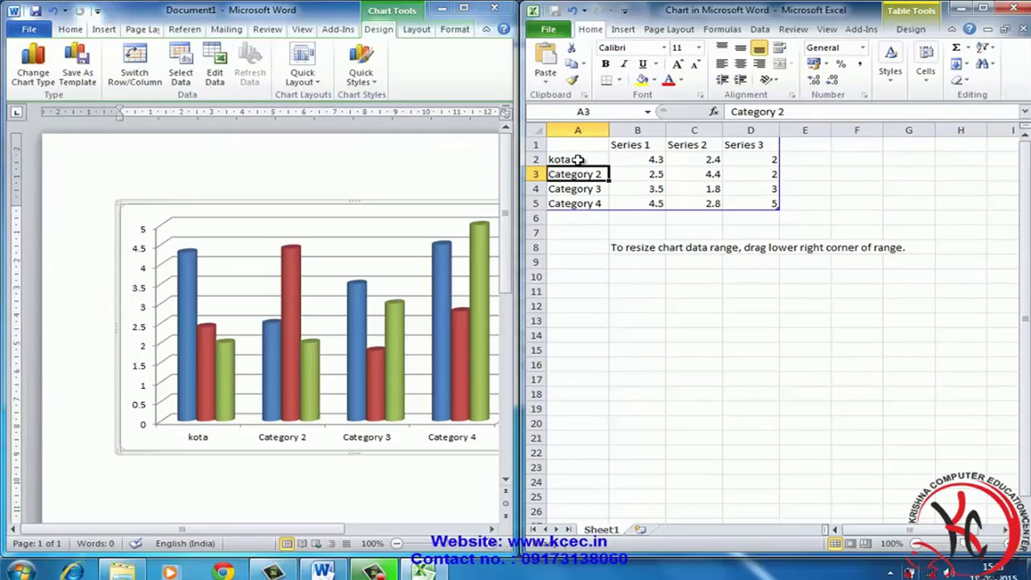
type("b")
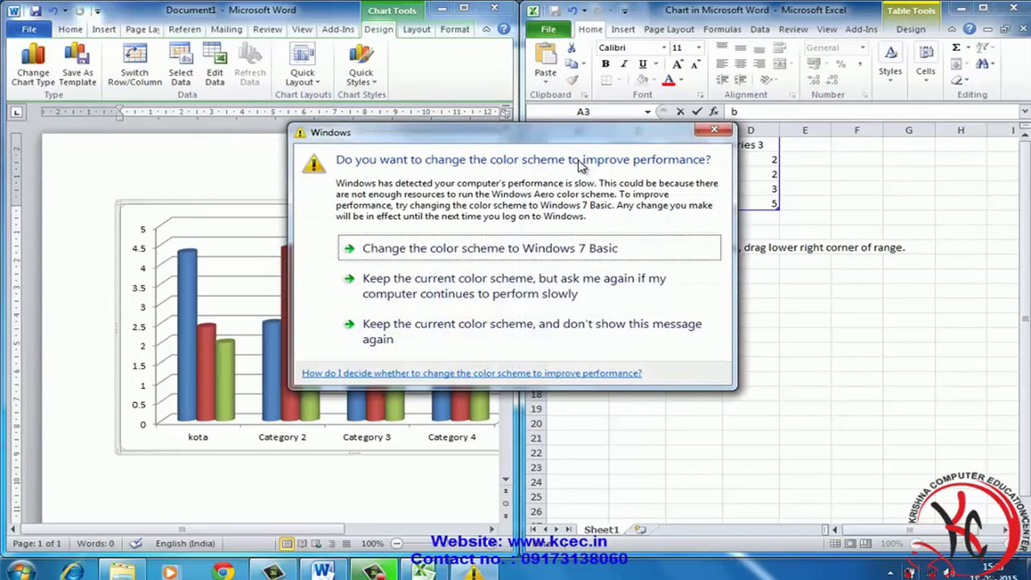
left_click(714, 131)
type("aran")
key("Return")
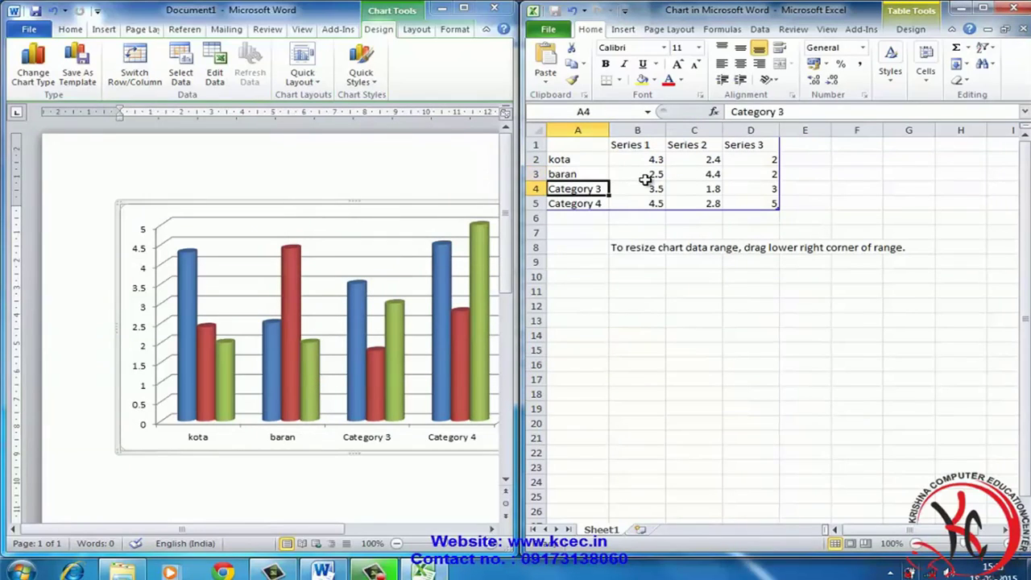
type("jaipur")
key("Return")
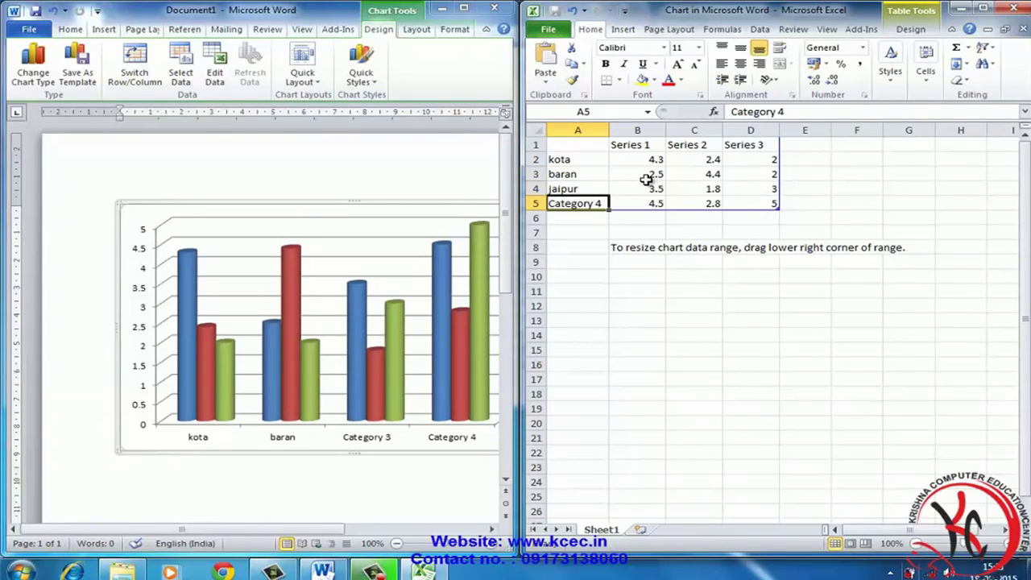
type("bombat")
key("BackSpace")
type("y")
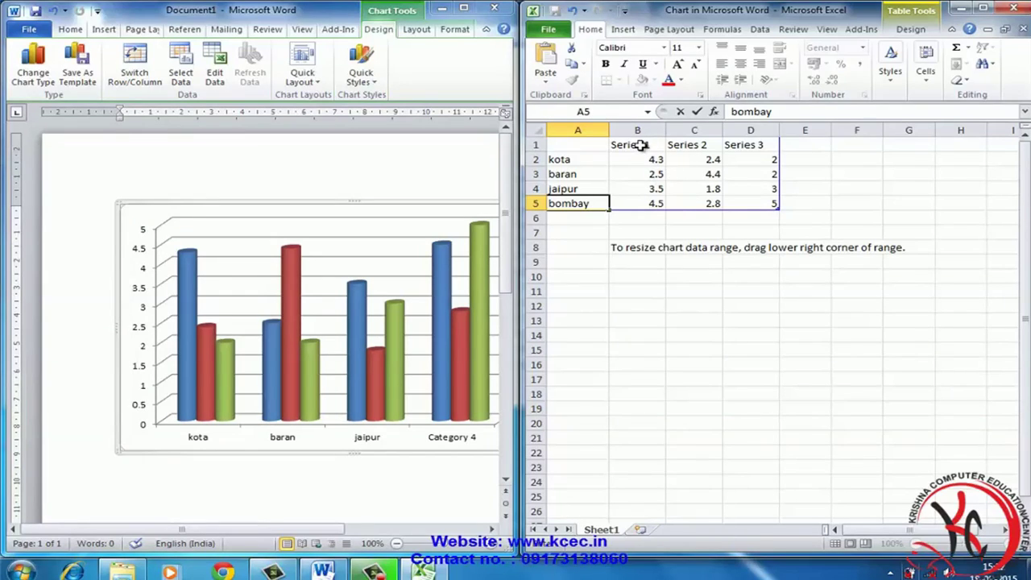
left_click(638, 145)
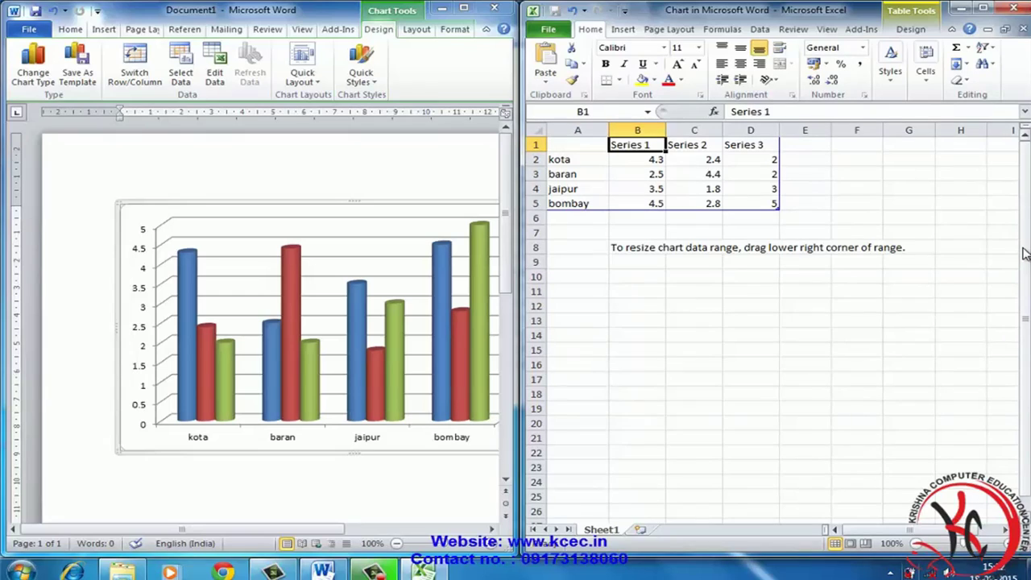
Step: Replace the series headers with 2010, 2011 and 2012
key("BackSpace")
type("2010")
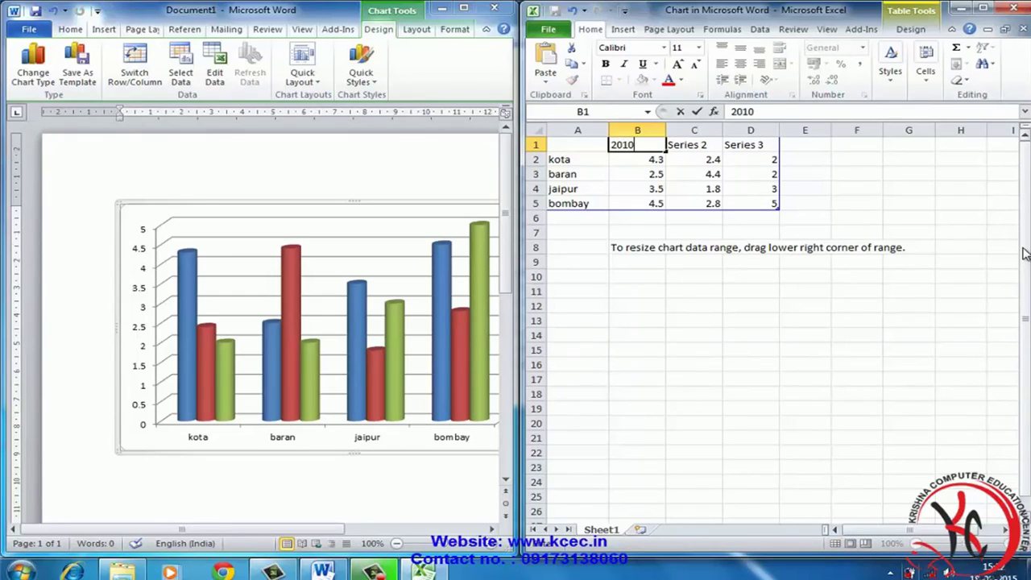
key("Tab")
key("BackSpace")
type("2011")
key("Tab")
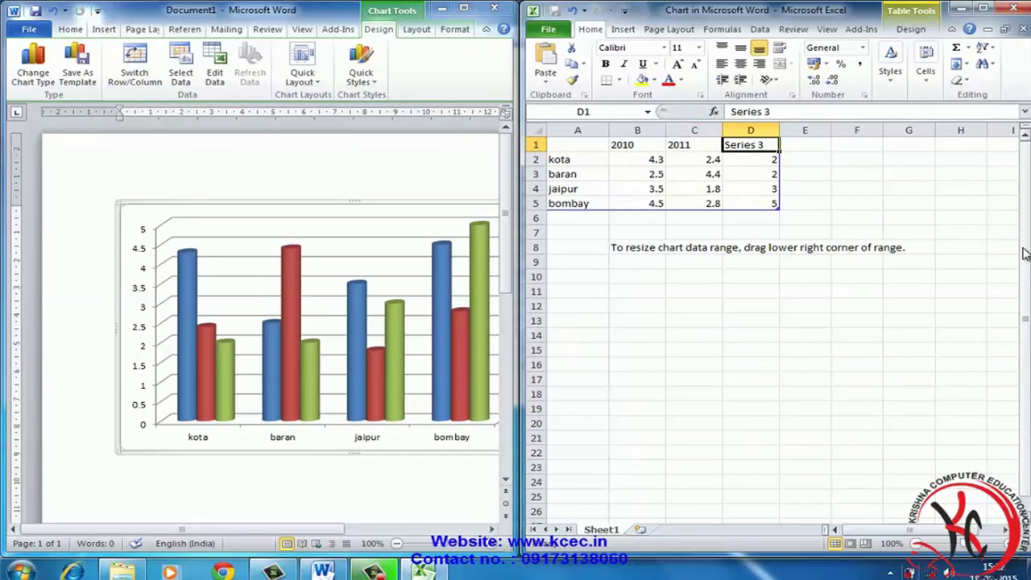
type("2012")
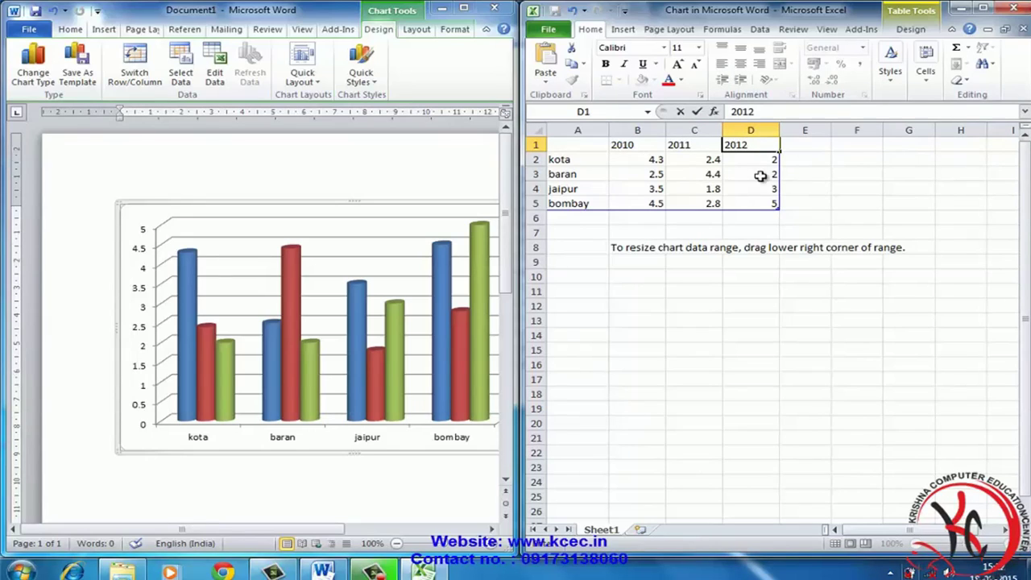
left_click(658, 163)
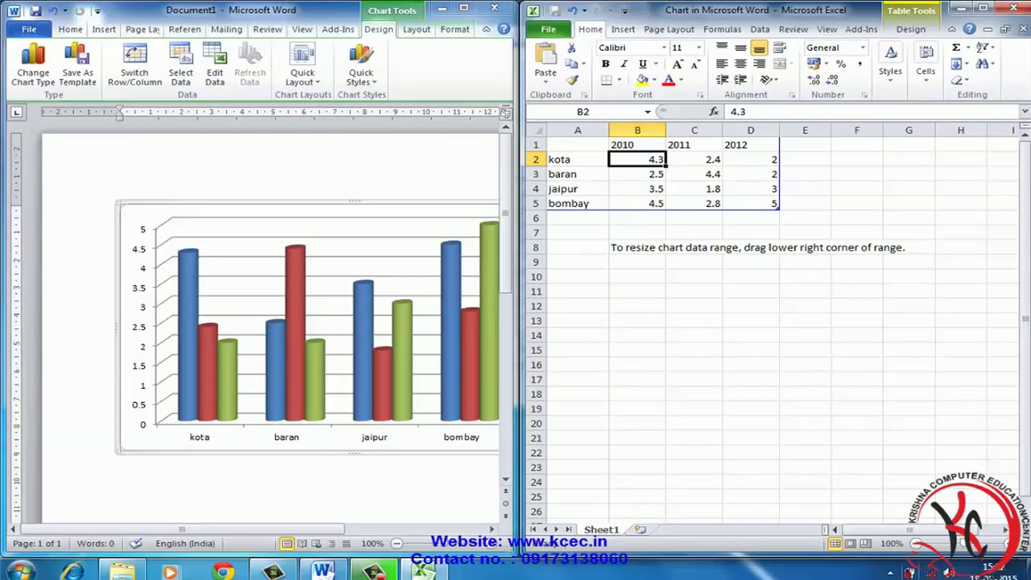
Step: Enter 2010 values 100, 200, 300 and 400 for kota, baran, jaipur and bombay
type("100")
key("Return")
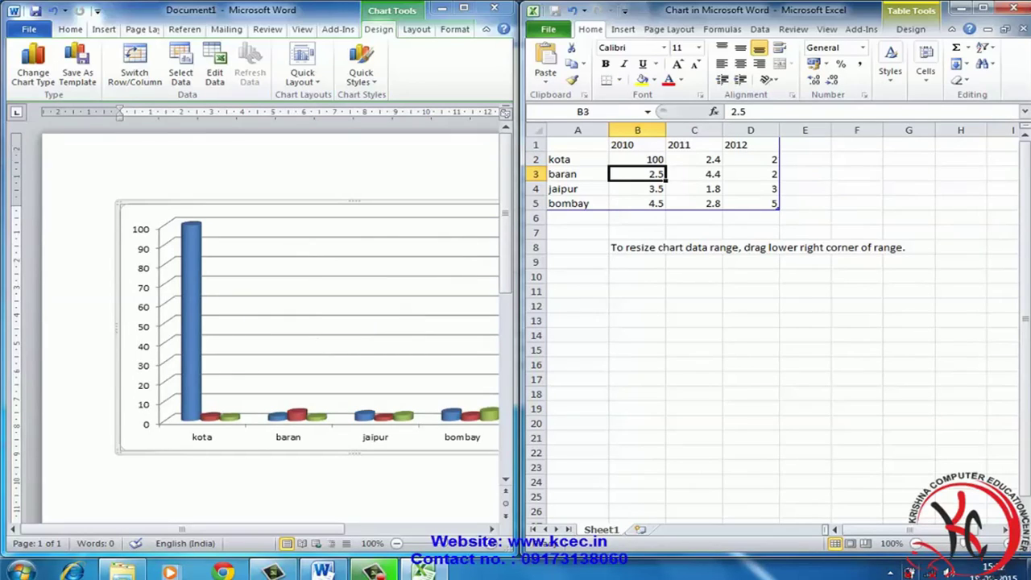
type("200")
key("Return")
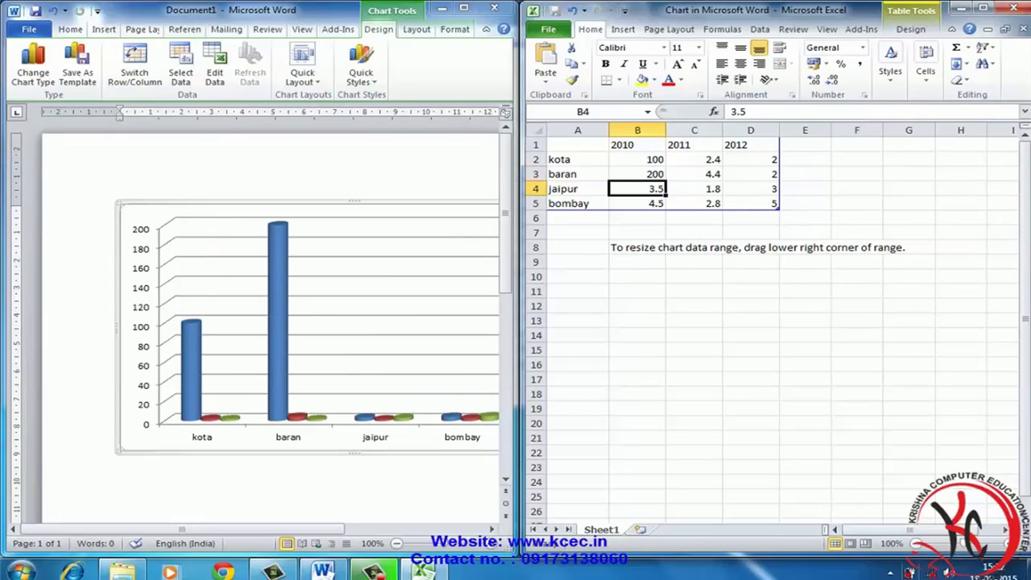
type("300")
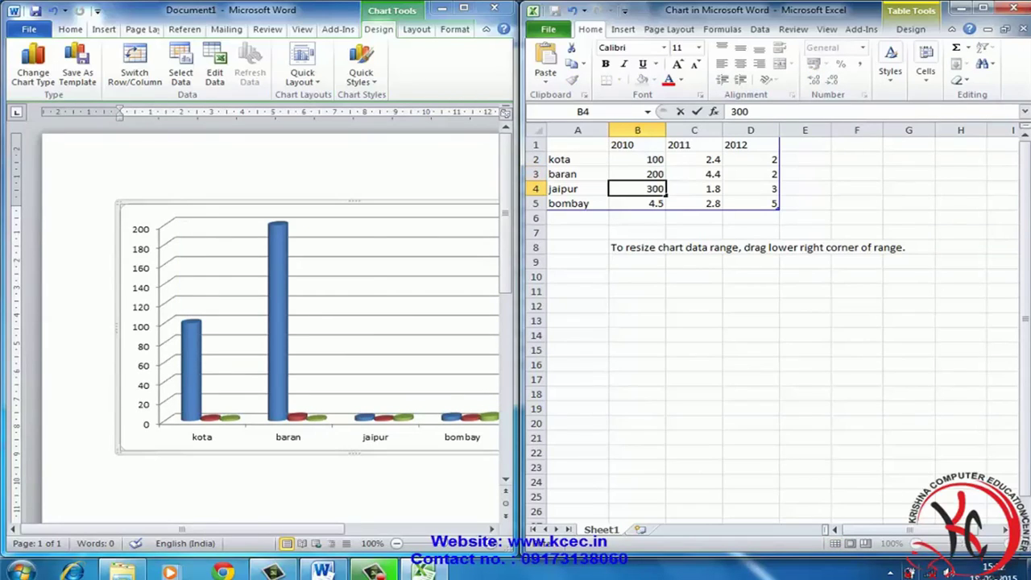
key("Return")
type("400")
key("Return")
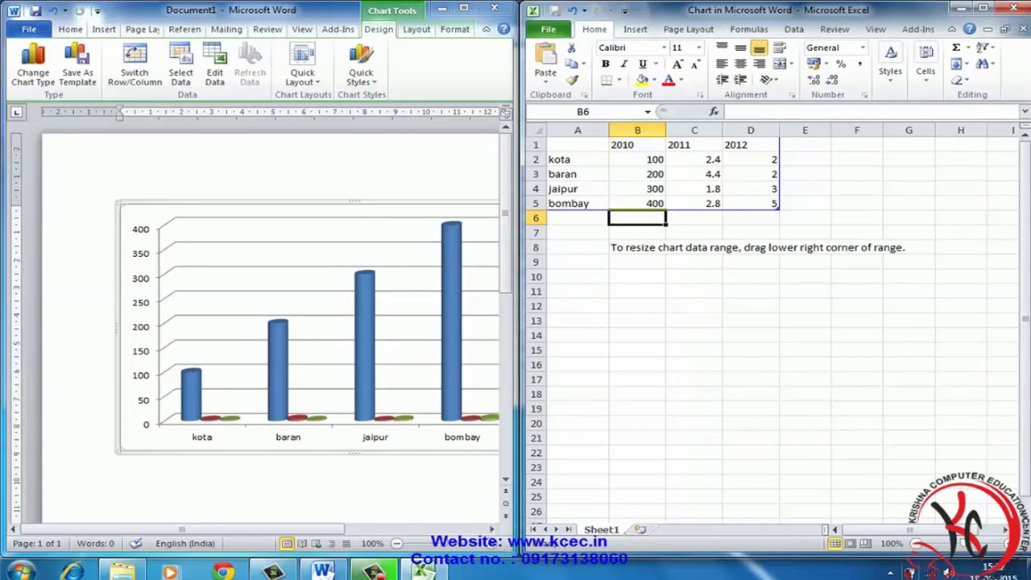
Step: Enter 2011 values: bombay 100, jaipur 200, baran 300, kota 400
left_click(637, 203)
left_click(693, 203)
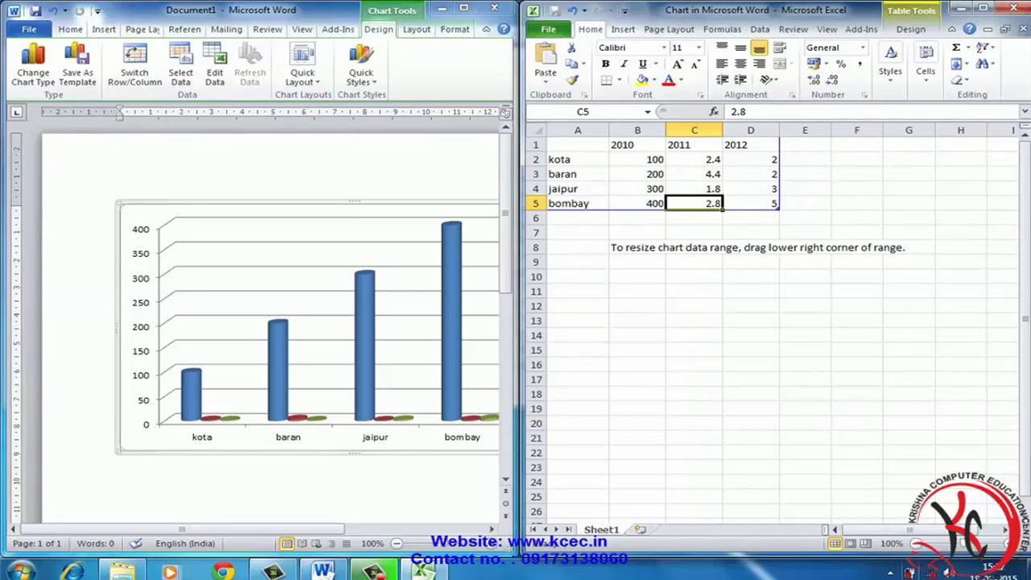
type("100")
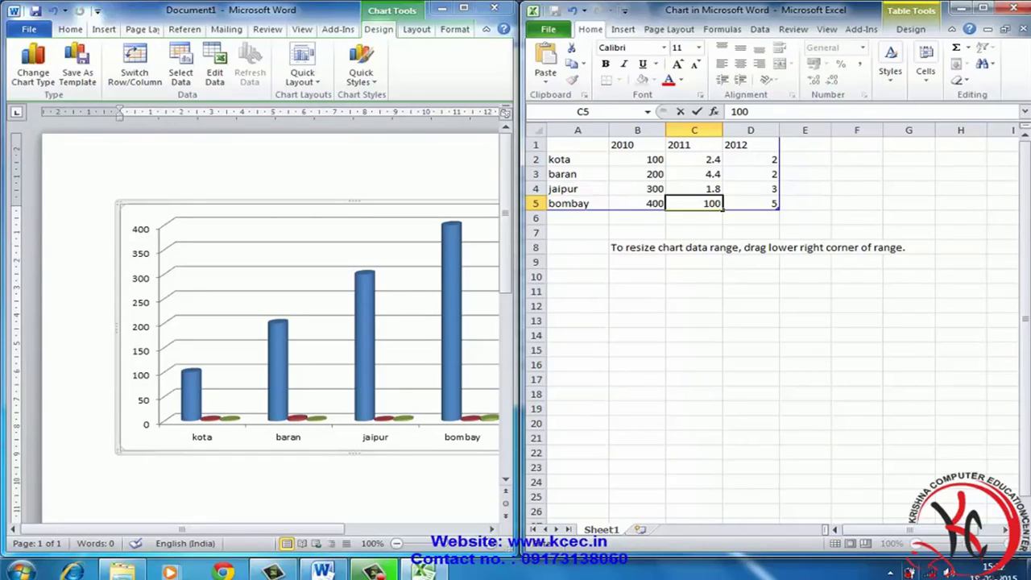
left_click(693, 188)
type("200")
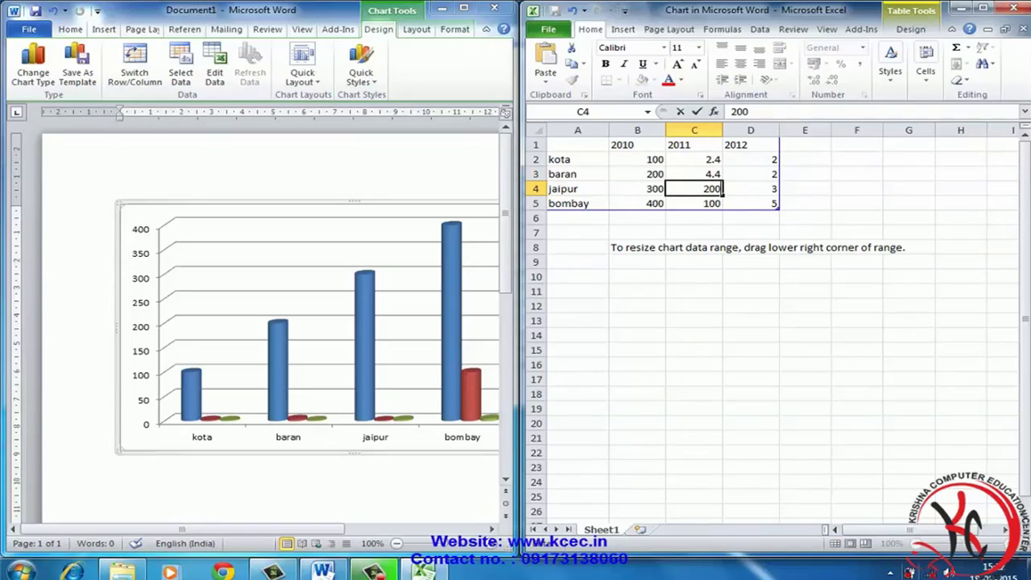
left_click(693, 174)
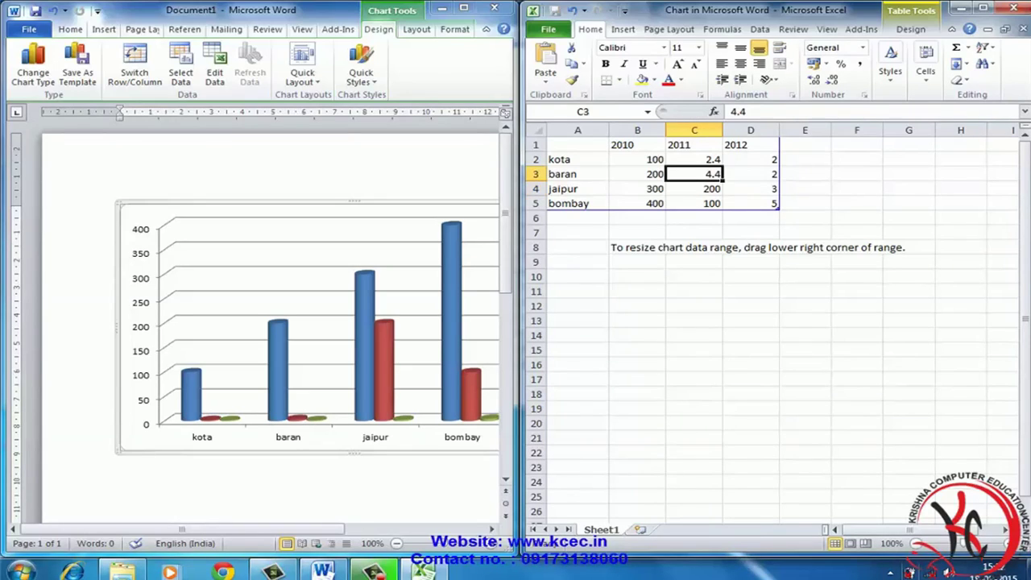
type("300")
left_click(693, 160)
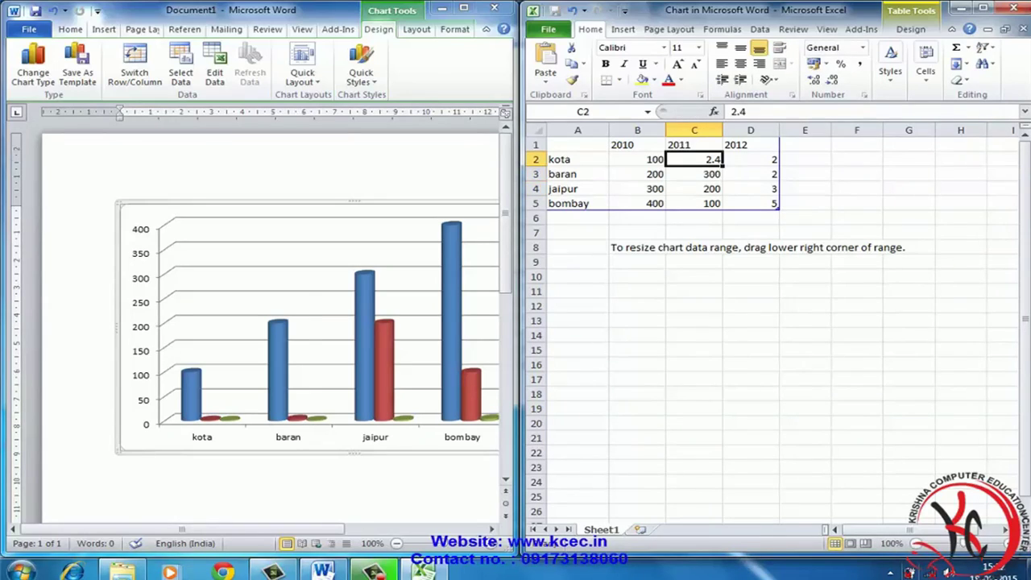
type("400")
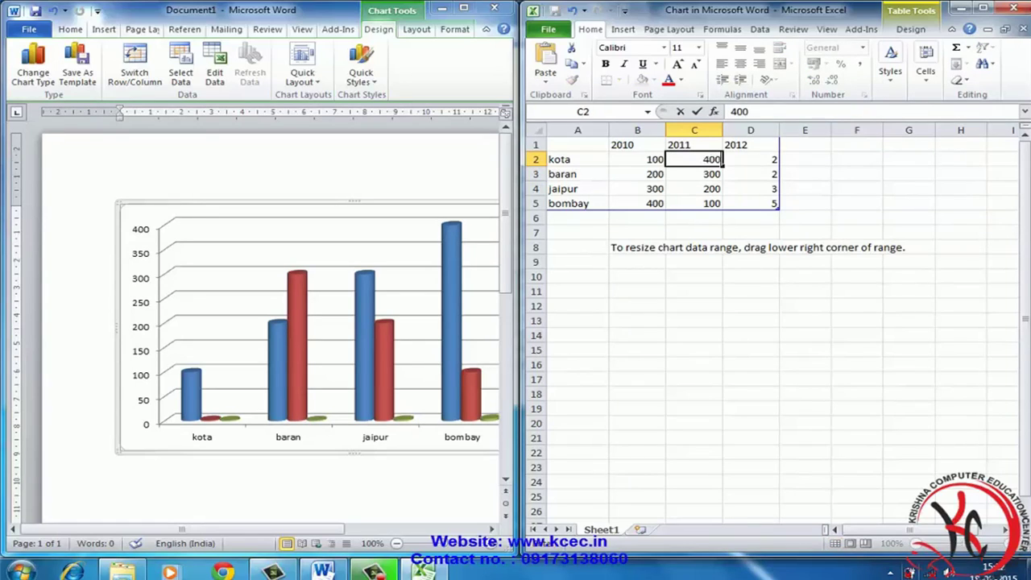
left_click(750, 160)
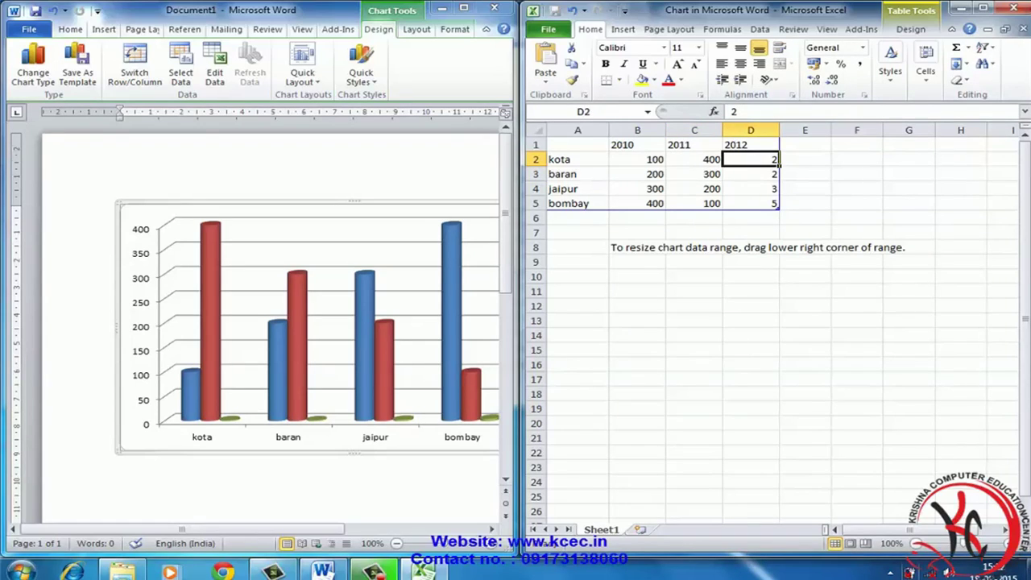
Step: Enter 2012 values: kota 200, baran 100, jaipur 400, bombay 300
key("BackSpace")
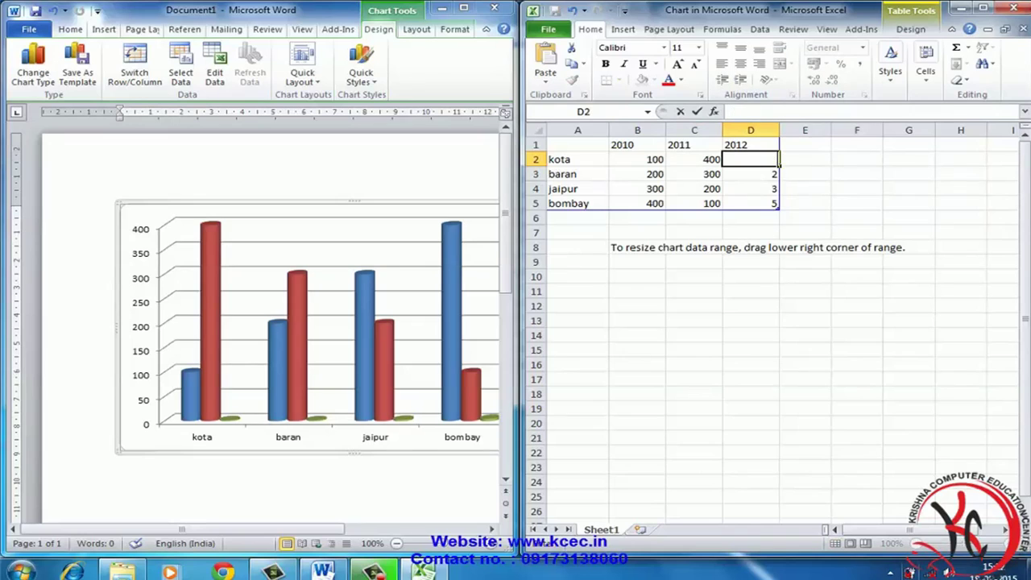
type("200")
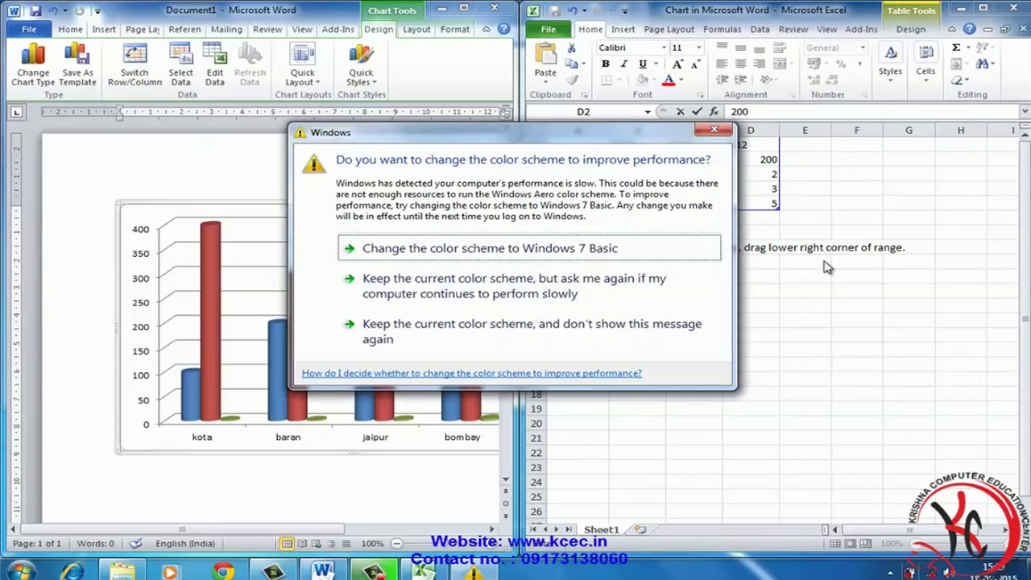
left_click(714, 130)
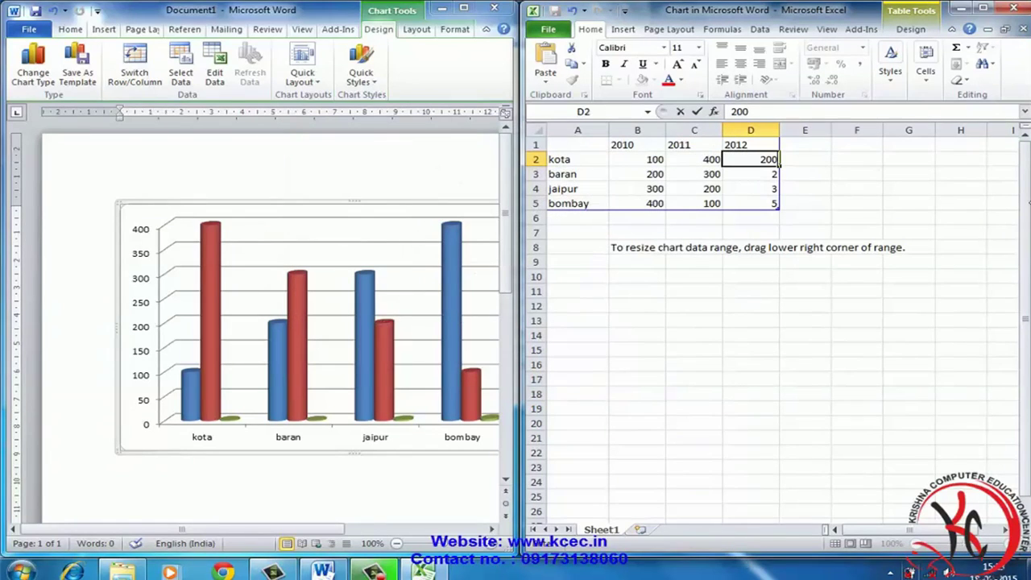
key("Return")
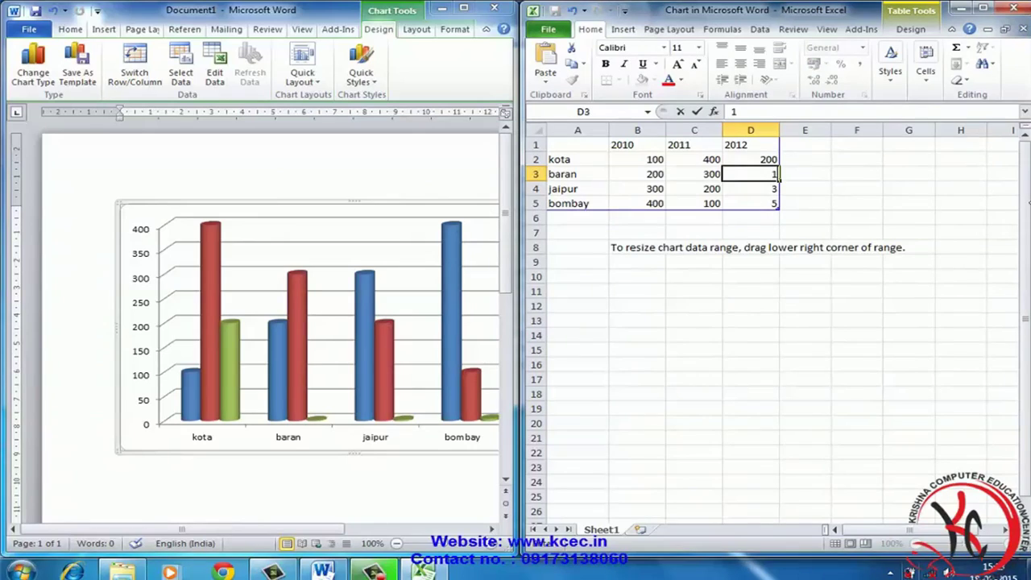
key("Return")
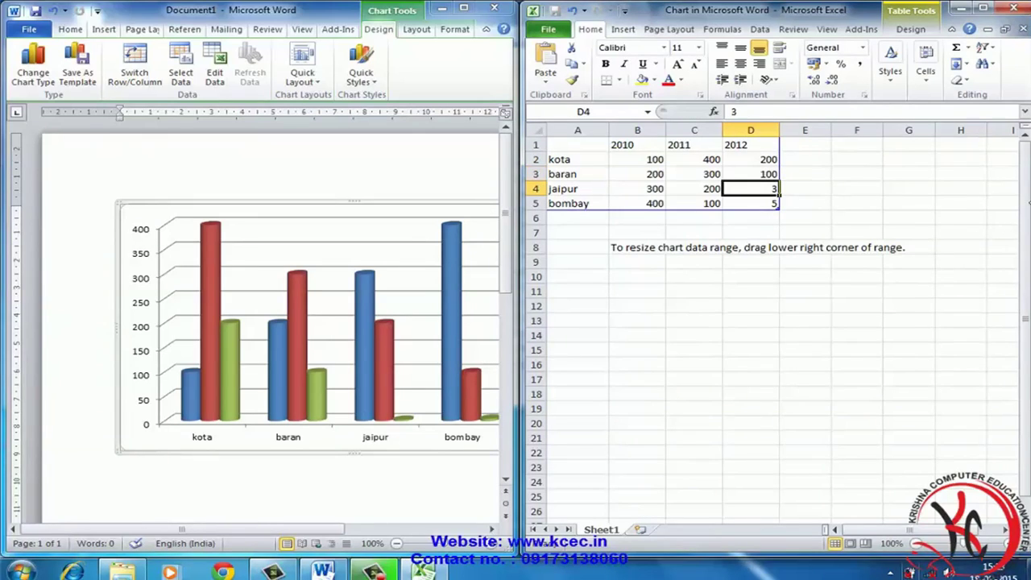
type("400")
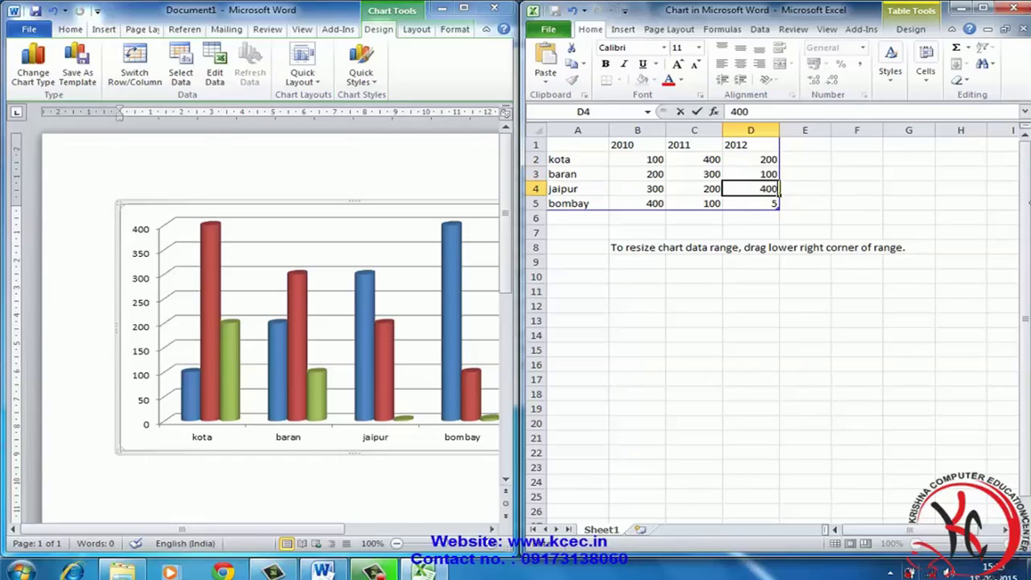
key("Return")
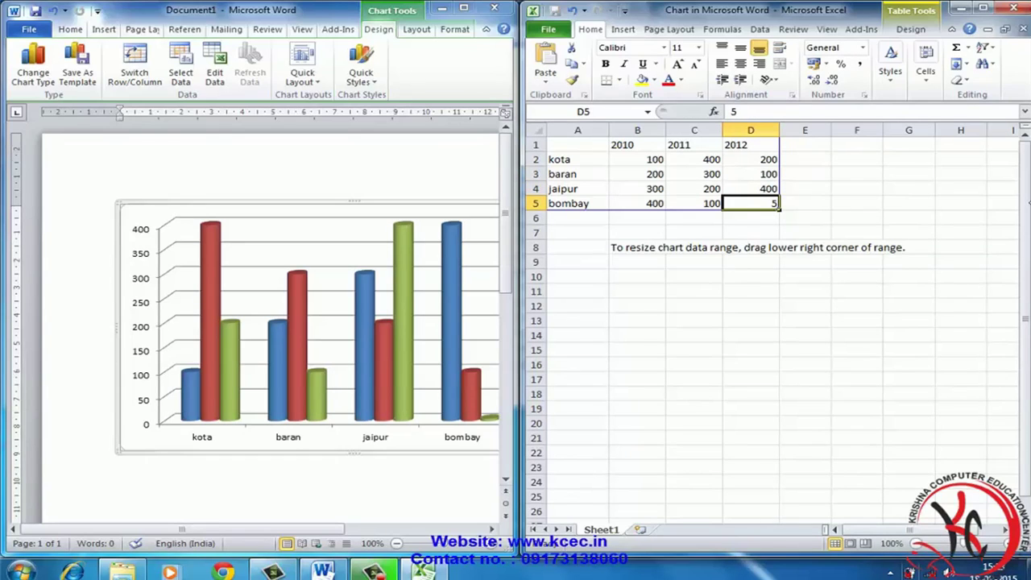
type("300")
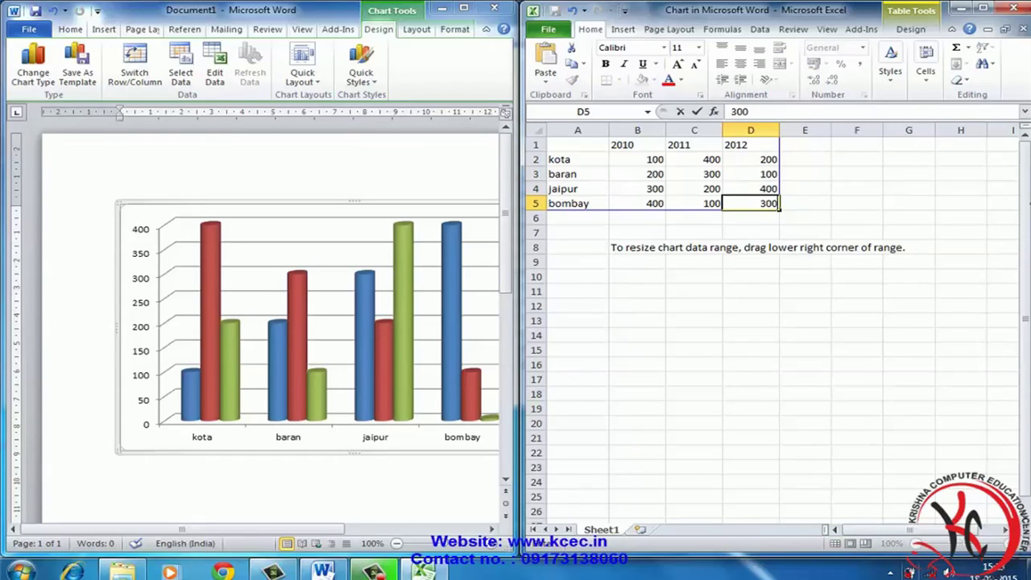
left_click(856, 217)
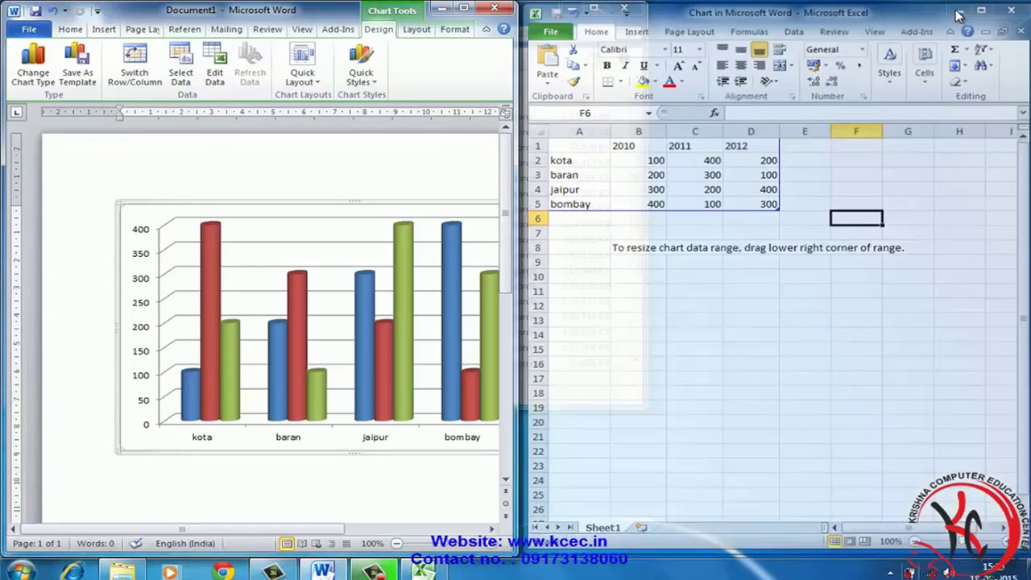
Step: Minimize the Excel data sheet and maximize the Word window
left_click(964, 8)
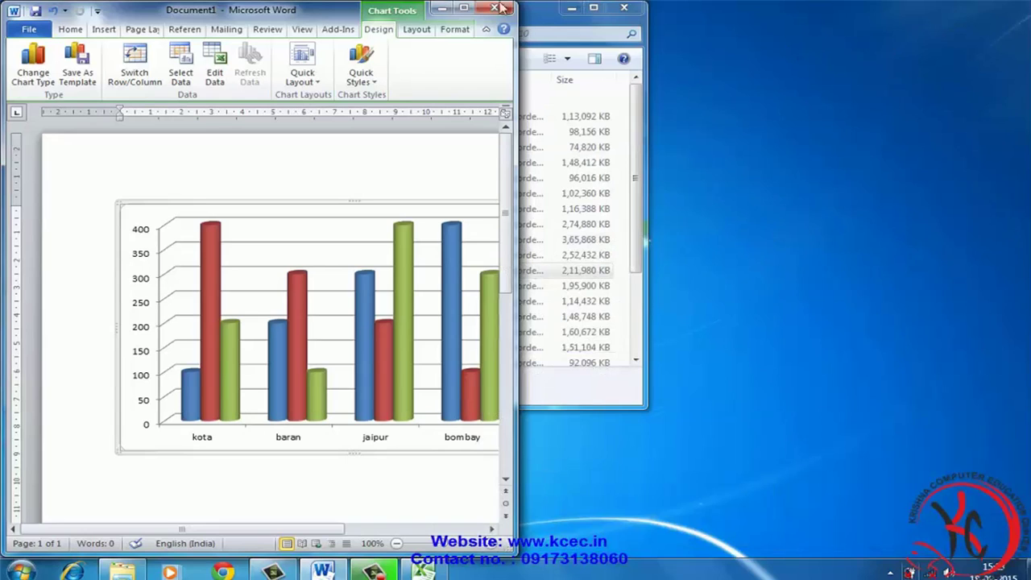
left_click(464, 10)
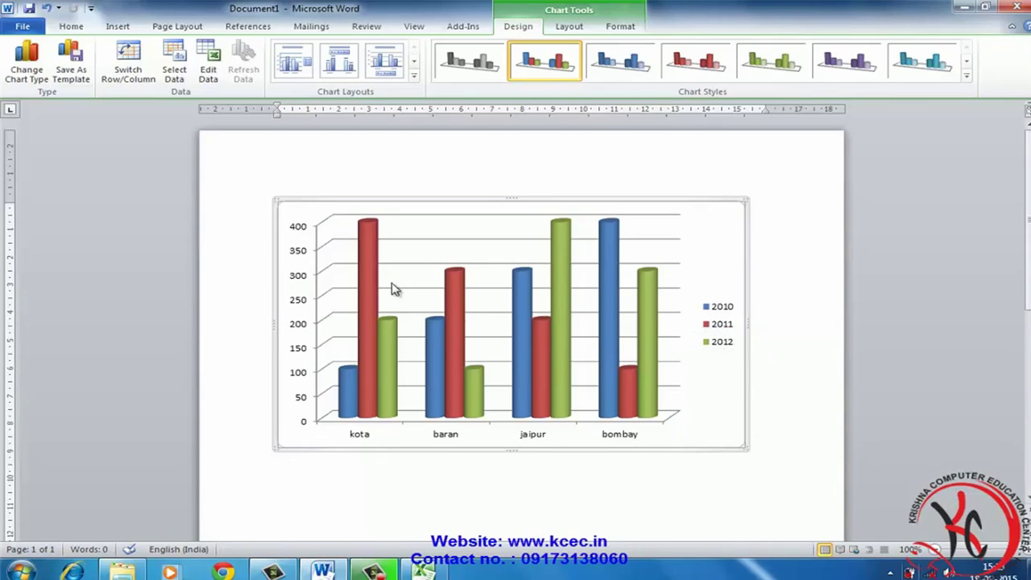
Step: Switch rows and columns so bars group by year, and apply a red chart style
left_click(121, 71)
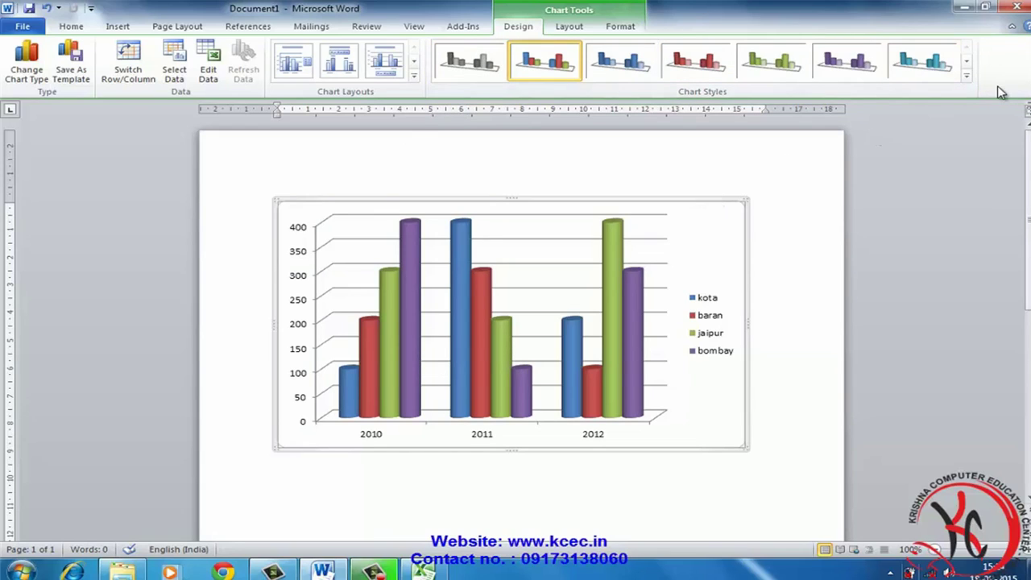
left_click(966, 78)
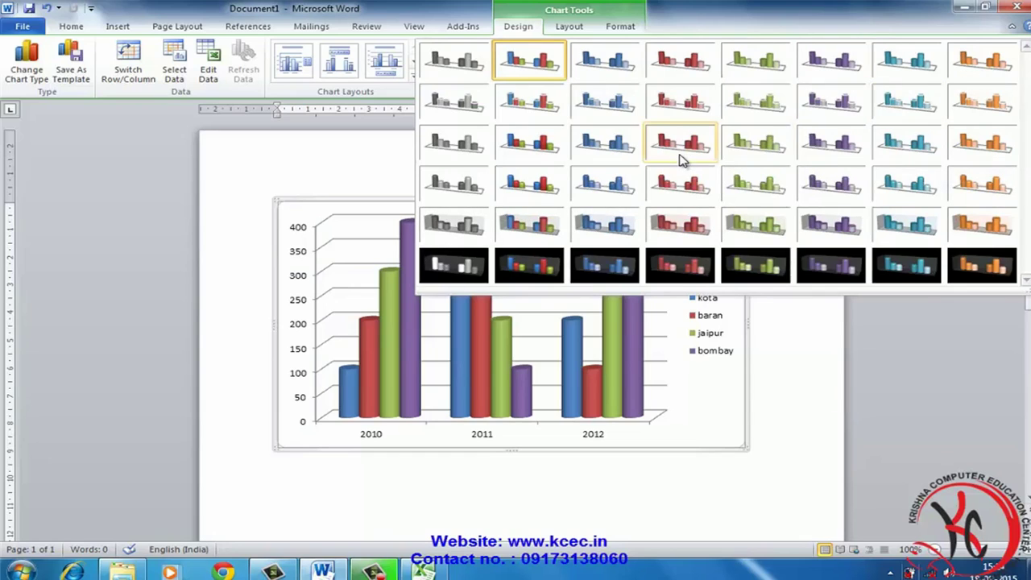
left_click(679, 181)
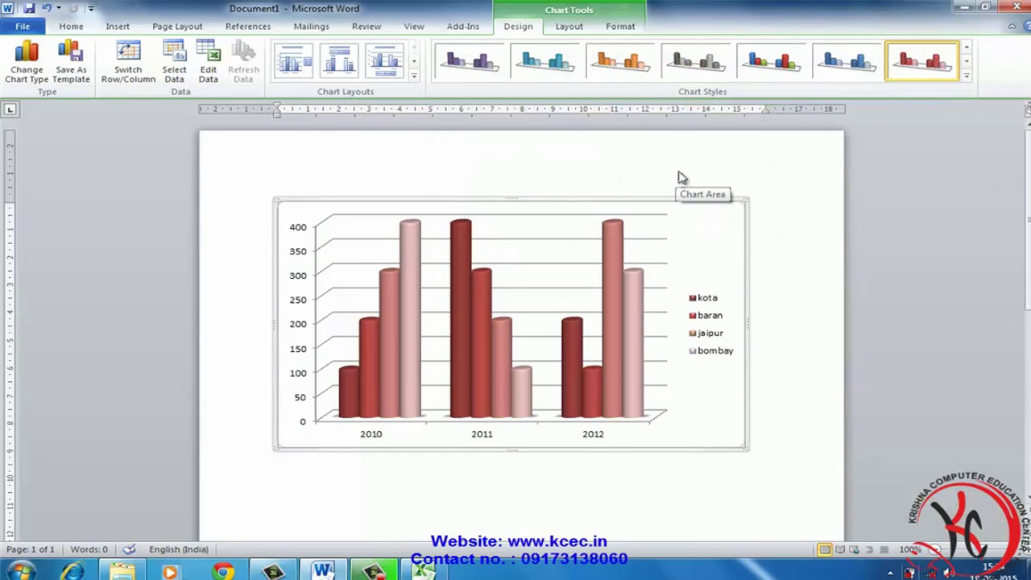
left_click(414, 76)
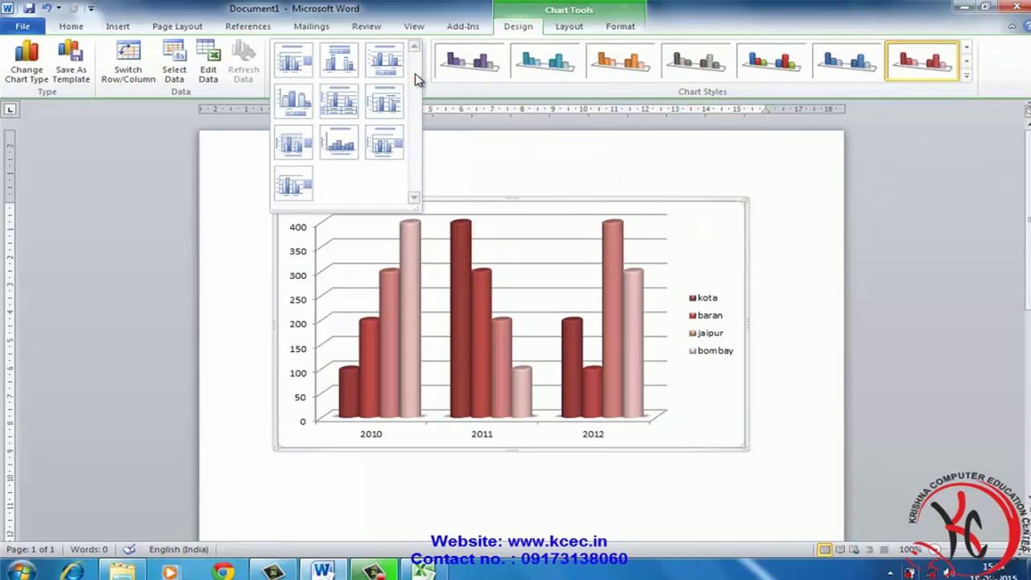
Step: Apply a layout with title and data labels, titling the chart 'papulation of city'
left_click(339, 64)
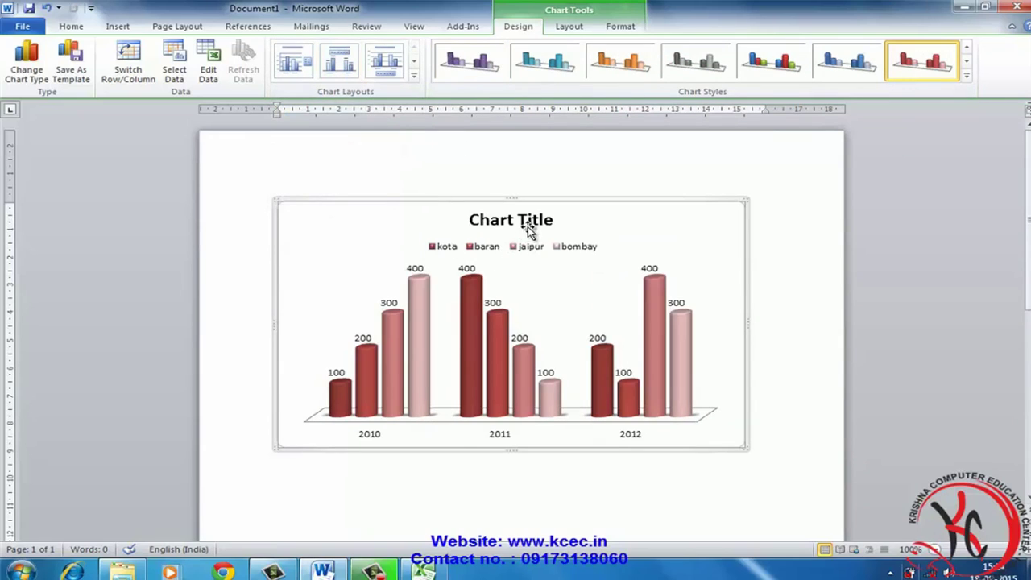
left_click(535, 223)
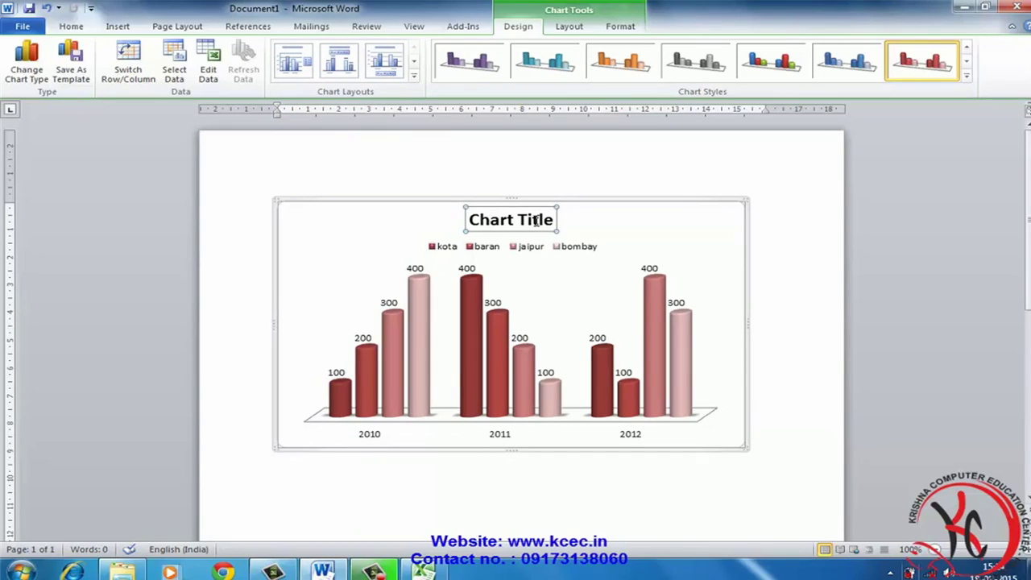
type("p")
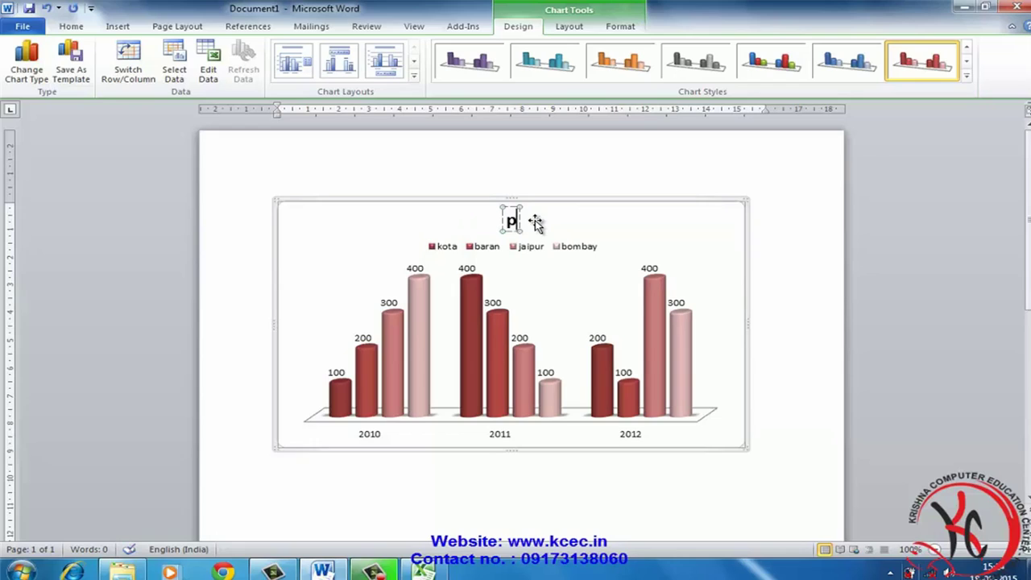
type("apulati")
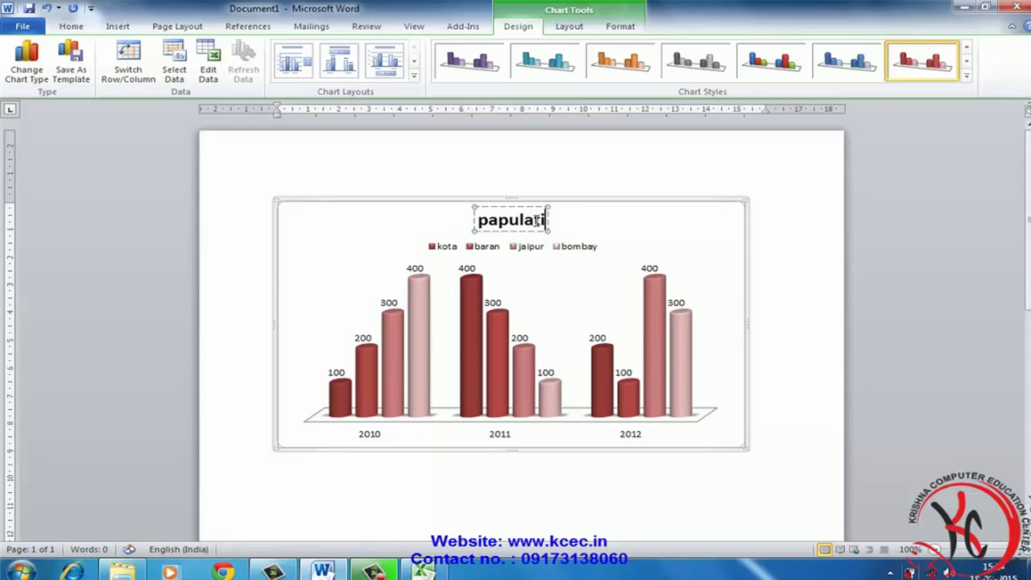
type("on of")
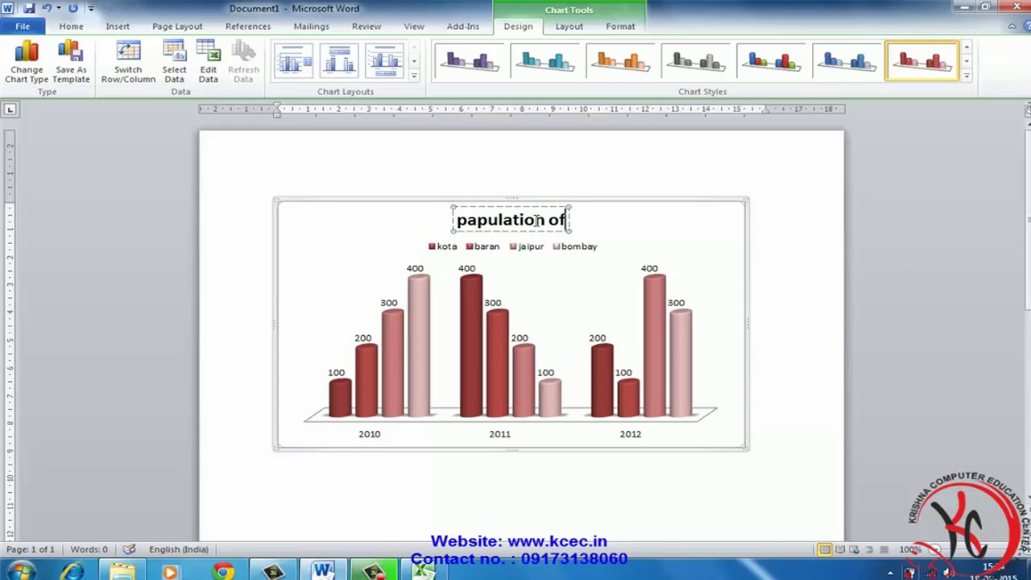
type(" city")
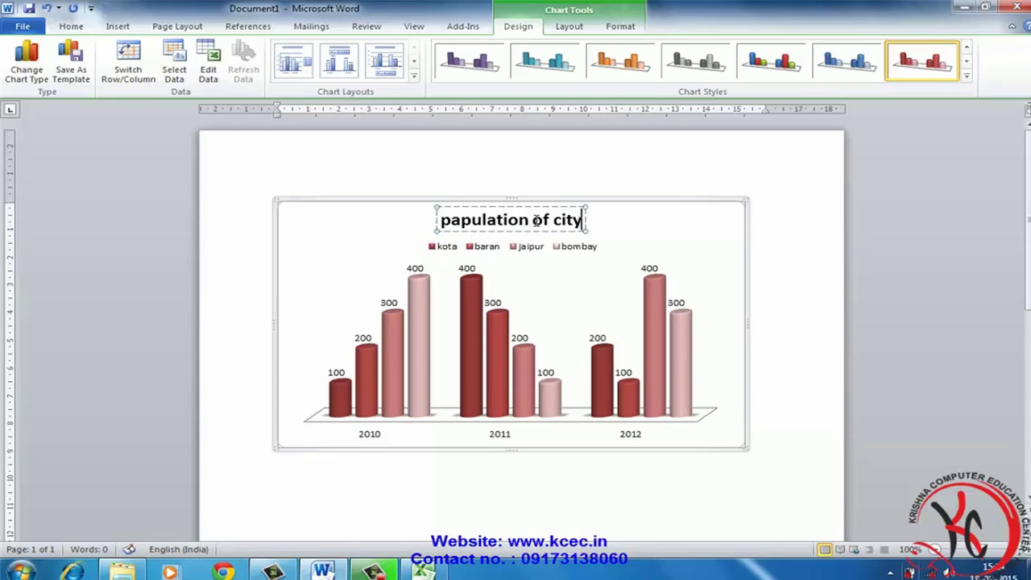
left_click(414, 75)
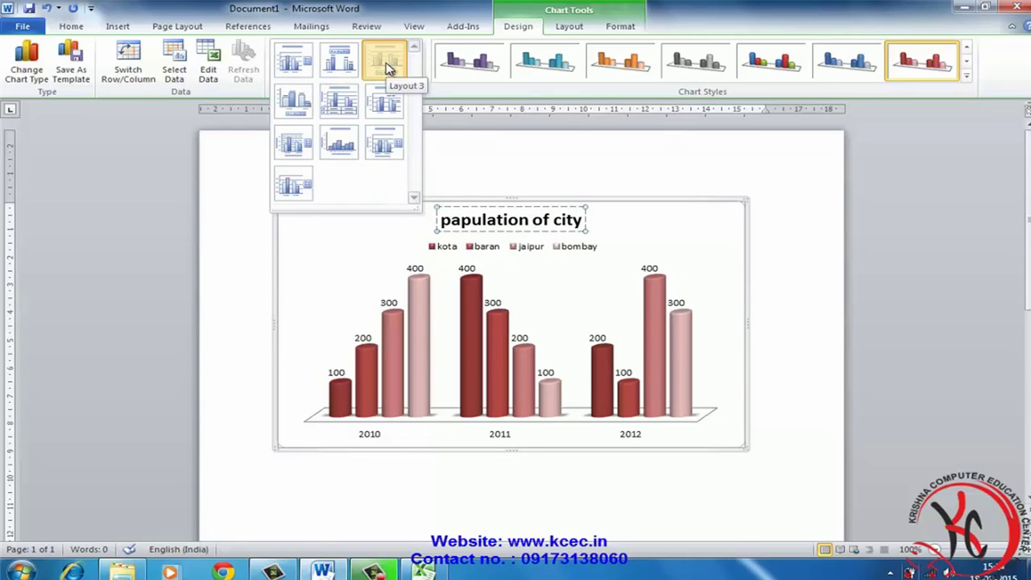
Step: Try several chart layouts, settling on one with axis titles and a right-side legend
left_click(386, 64)
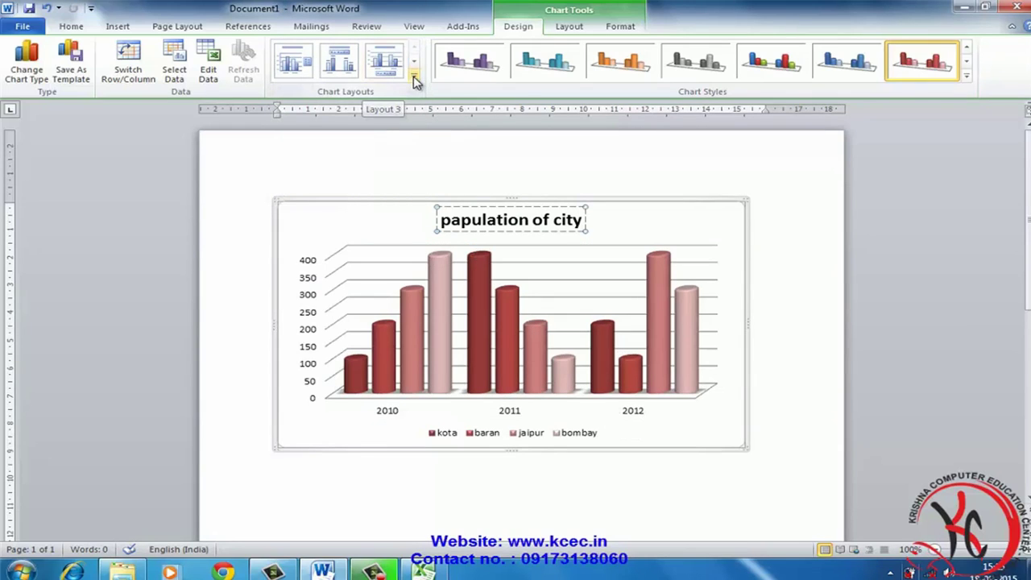
left_click(414, 75)
left_click(384, 103)
left_click(414, 76)
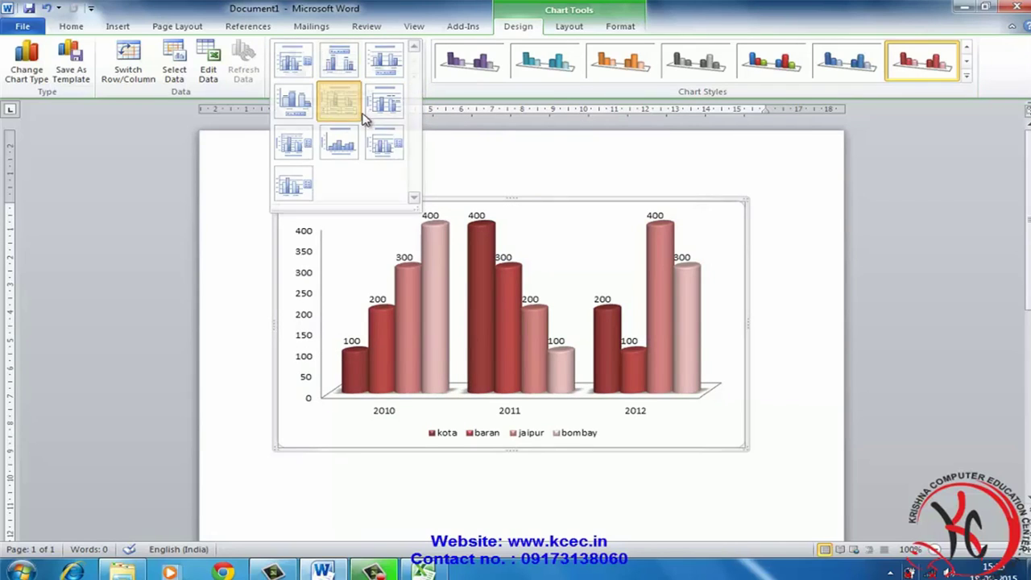
left_click(338, 103)
left_click(413, 76)
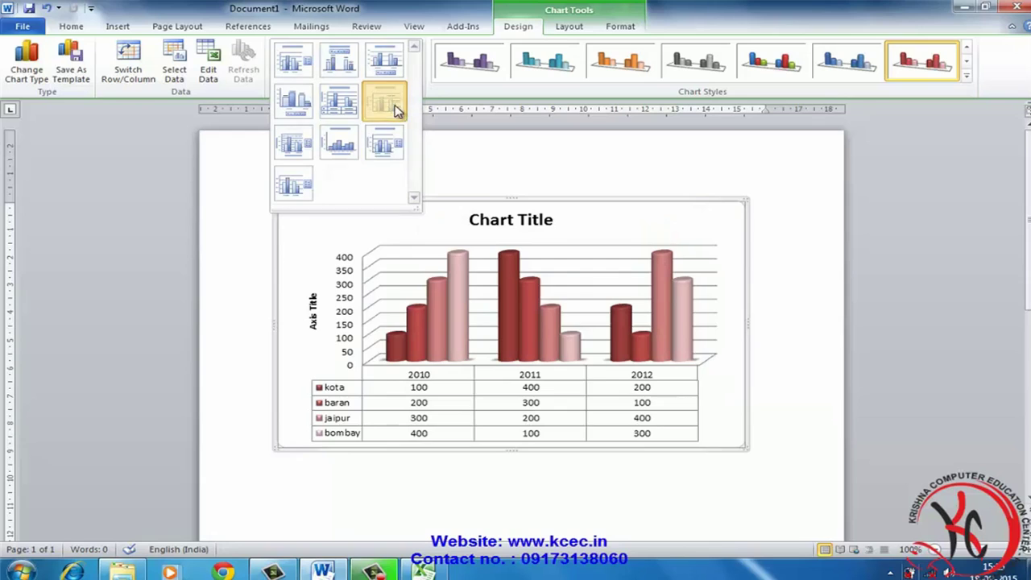
left_click(393, 105)
left_click(414, 75)
left_click(338, 142)
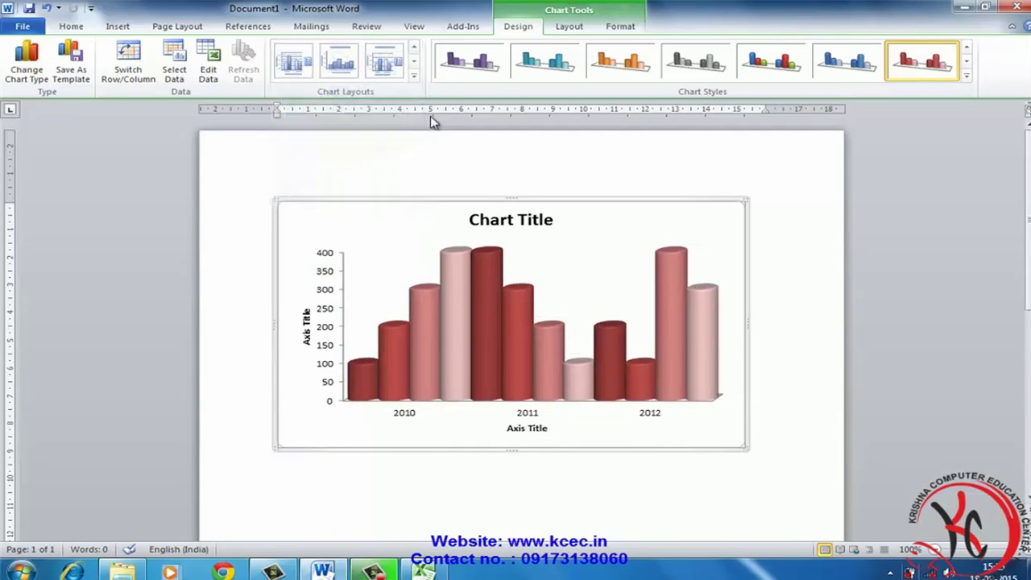
left_click(414, 76)
left_click(384, 143)
left_click(414, 76)
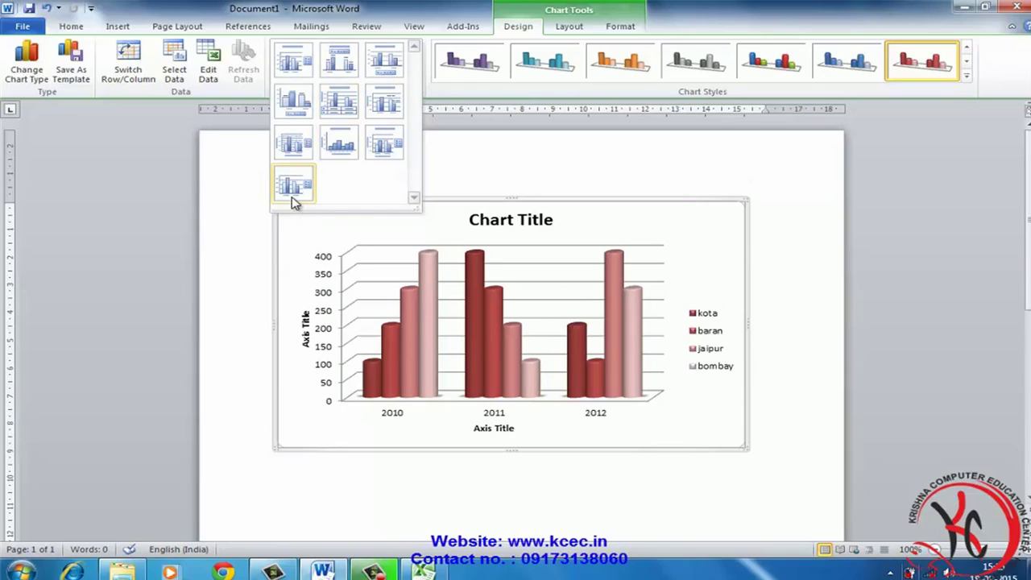
left_click(474, 203)
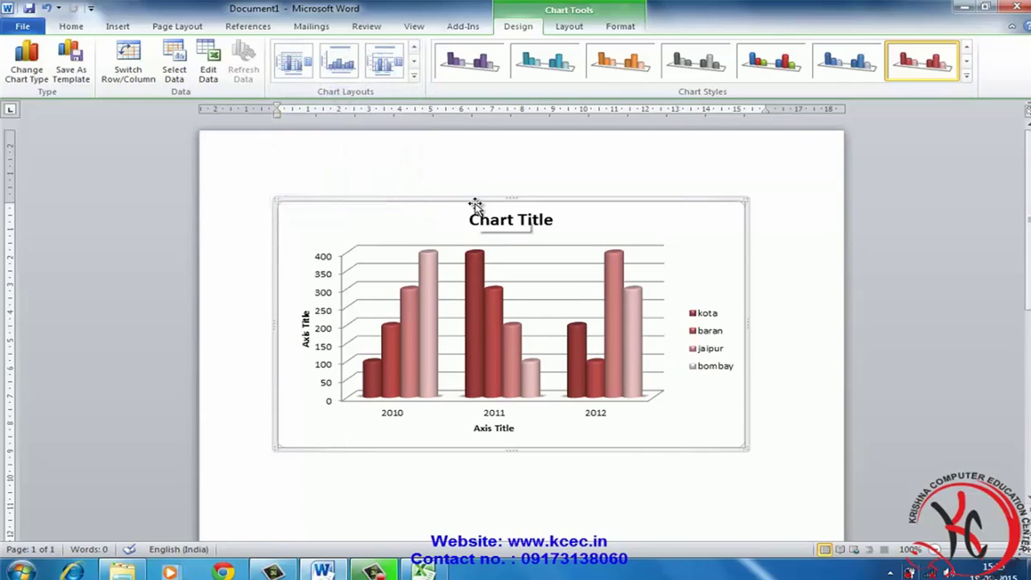
double_click(541, 221)
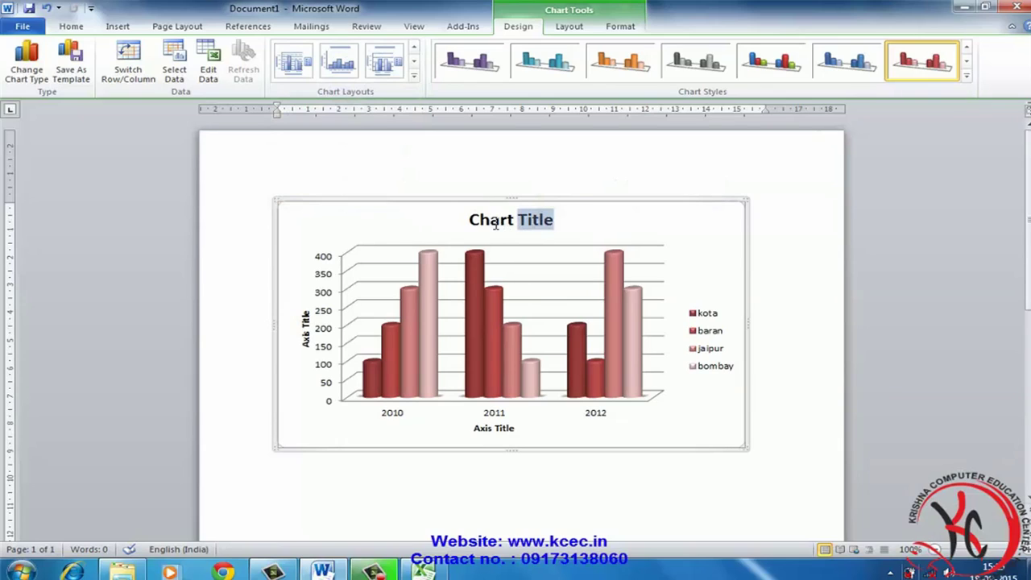
Step: Replace the Chart Title placeholder with 'papulation of city'
left_click(489, 220)
left_click(532, 221)
left_click(304, 310)
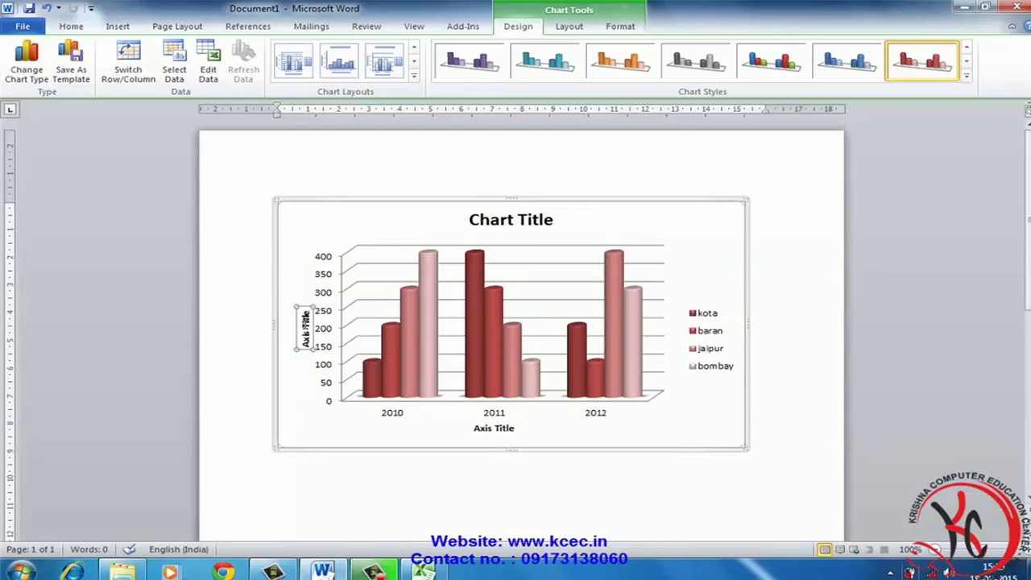
left_click(494, 219)
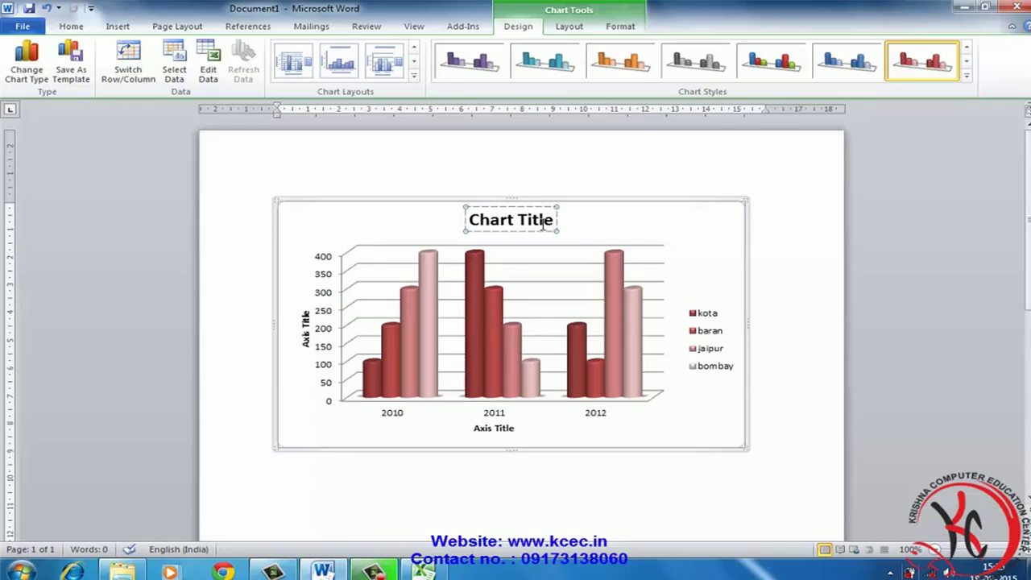
left_click_drag(554, 219, 472, 221)
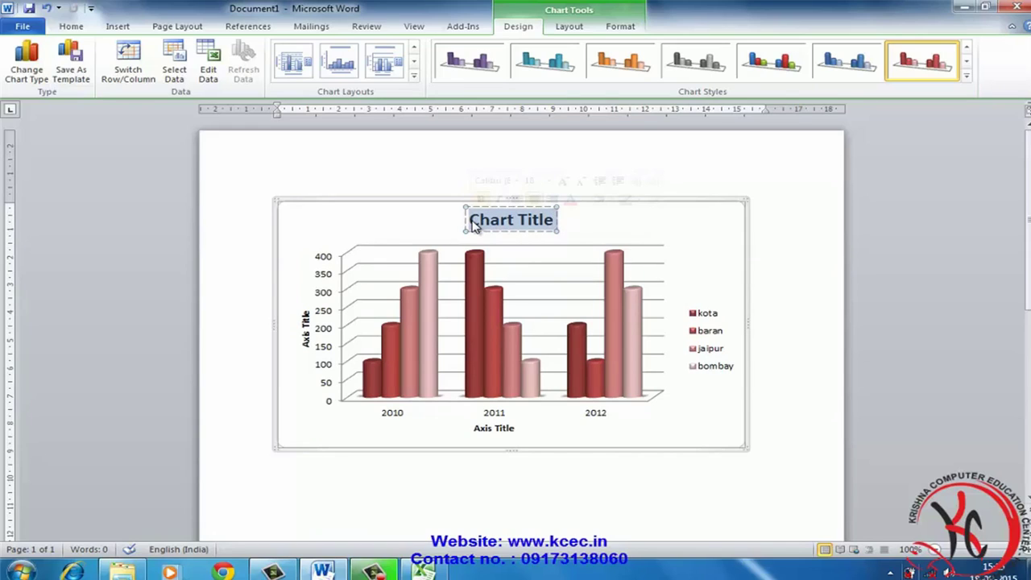
type("papulation")
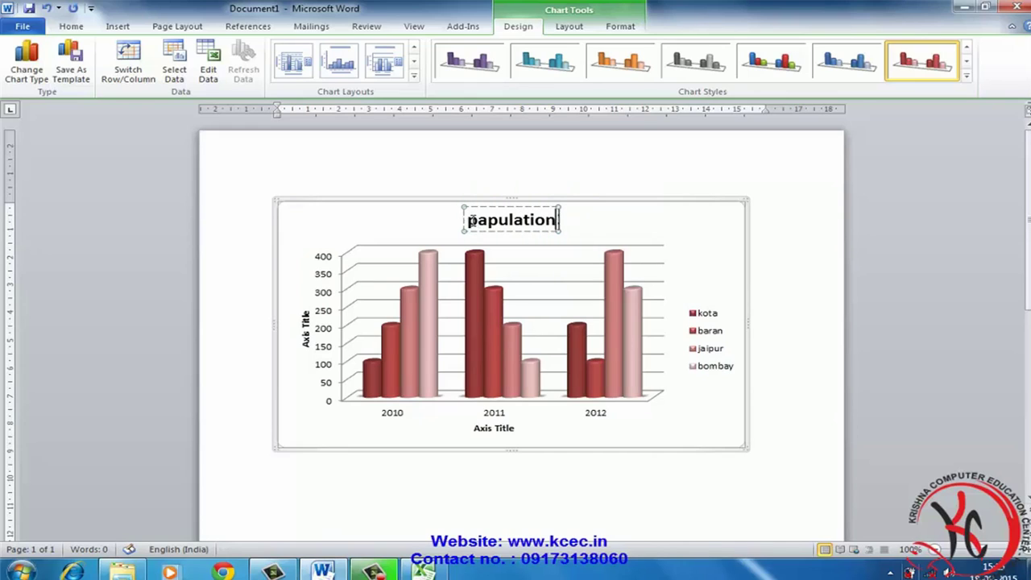
type(" of city")
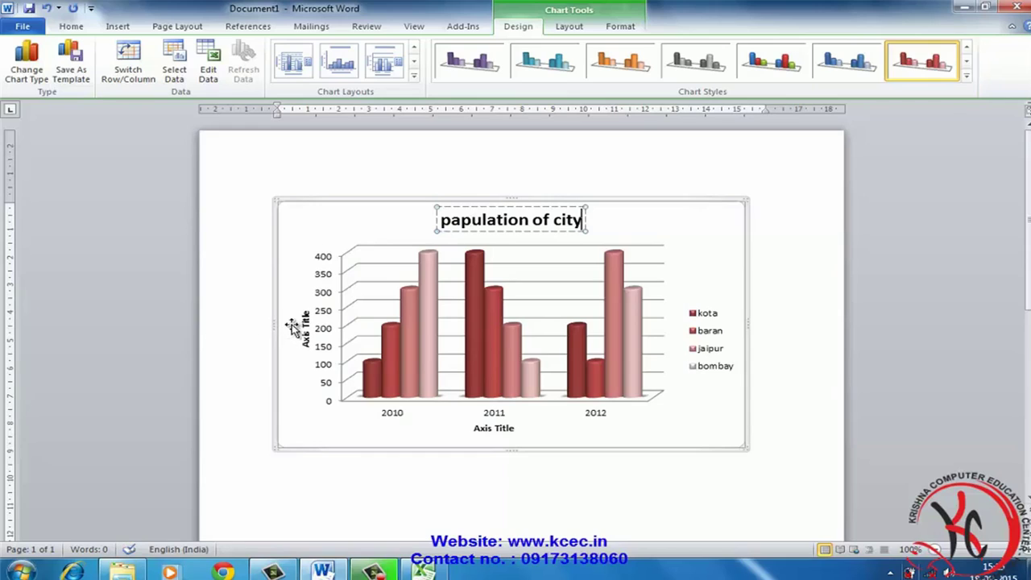
Step: Title the vertical axis 'value' and the horizontal axis 'years'
left_click(306, 326)
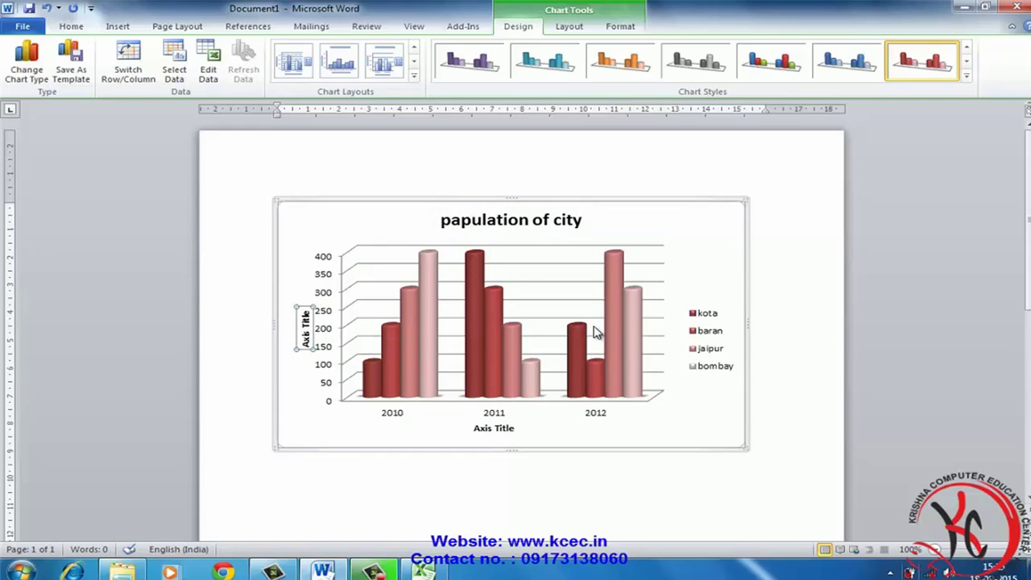
type("value")
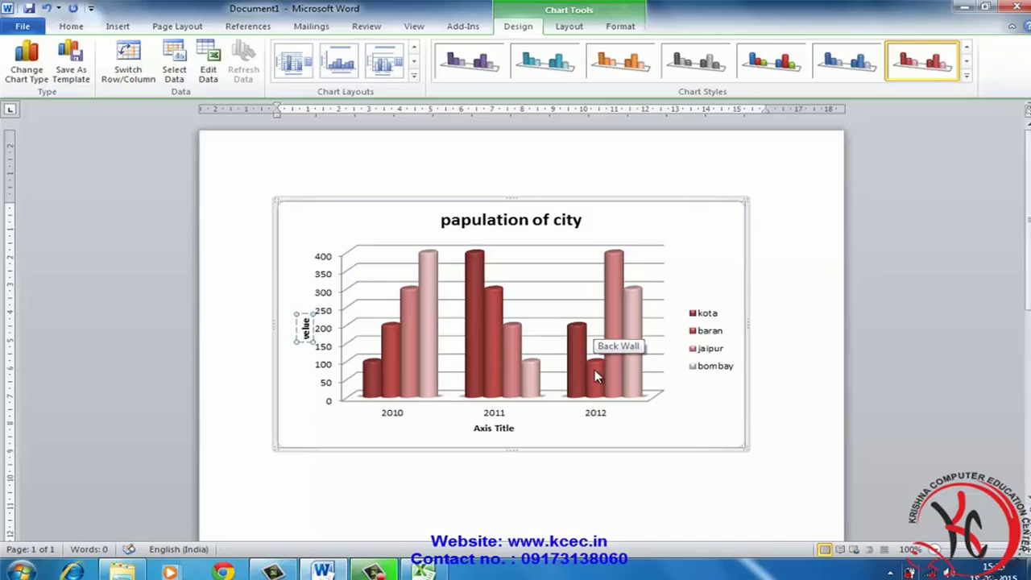
left_click(499, 429)
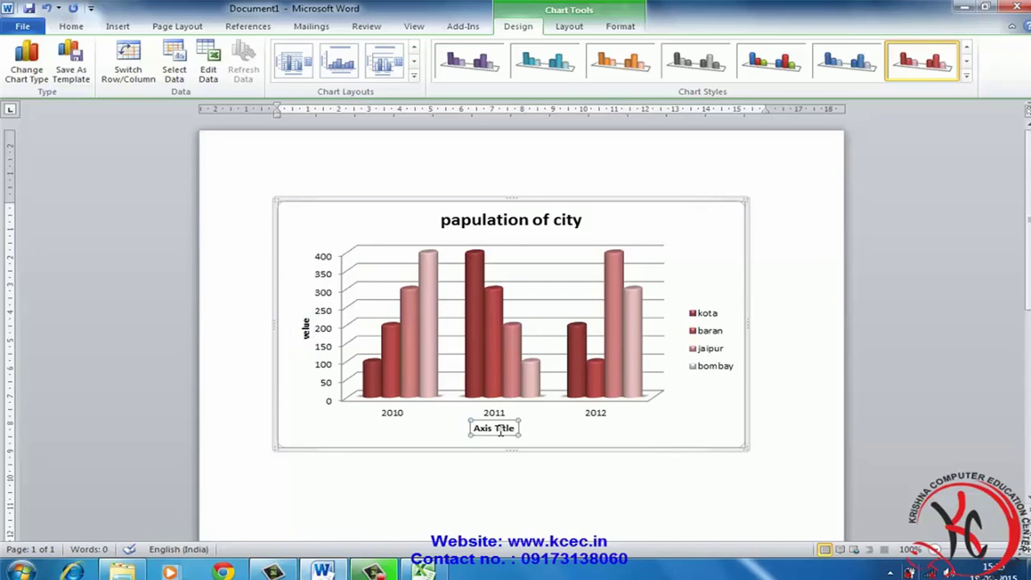
type("years")
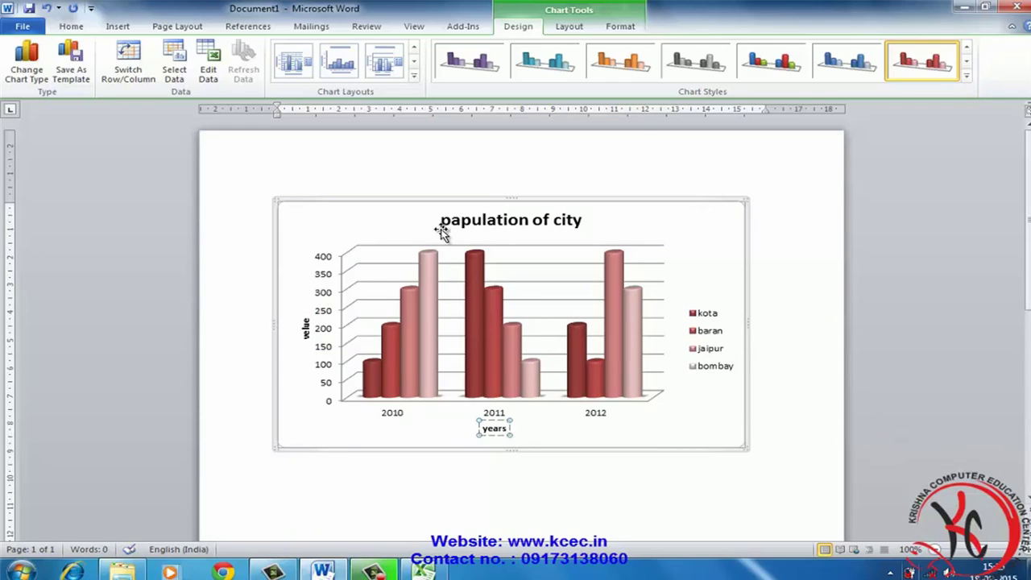
left_click(46, 80)
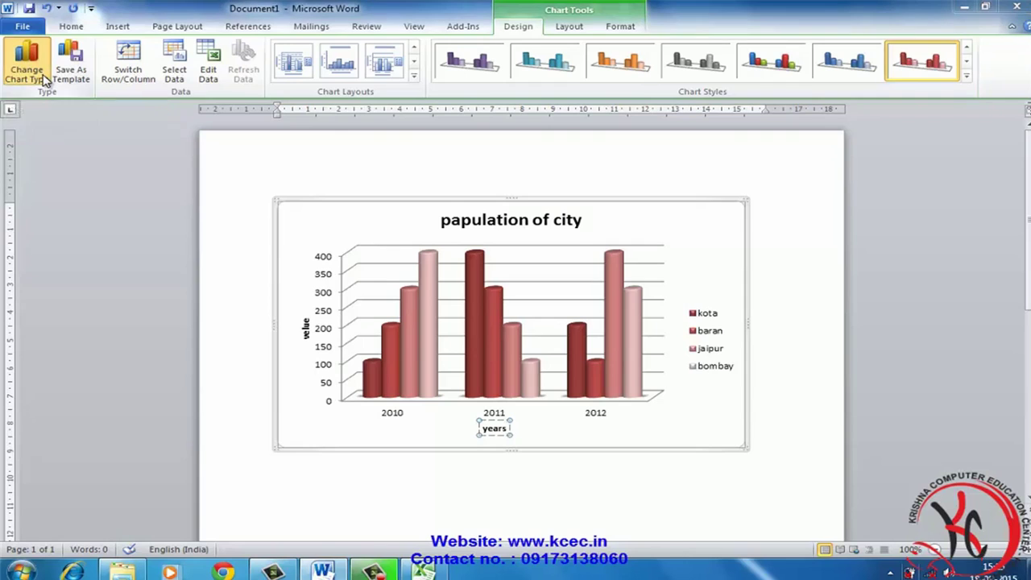
Step: Save the chart design as a chart template named sd
left_click(735, 166)
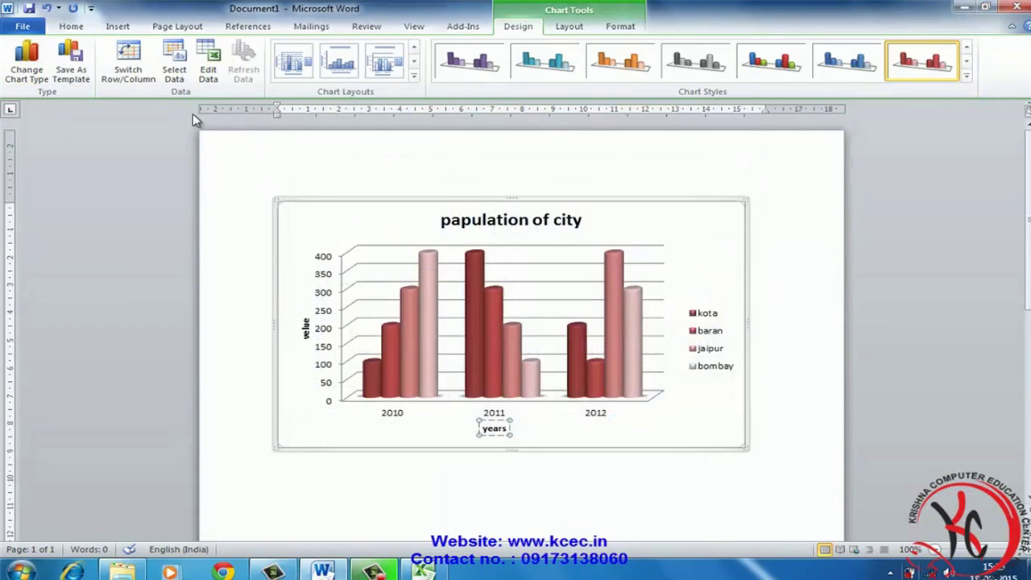
left_click(71, 73)
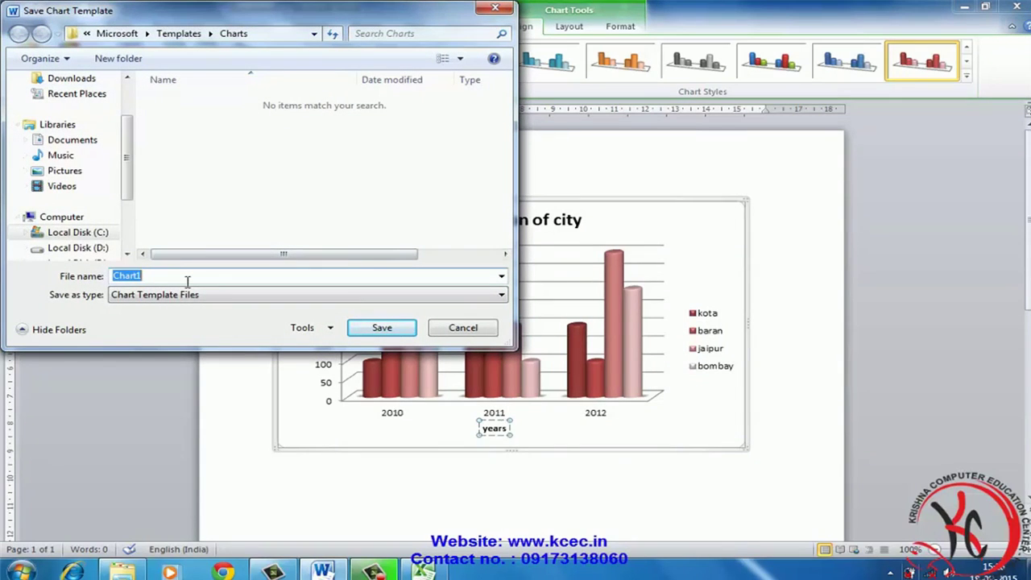
type("sd")
left_click(387, 333)
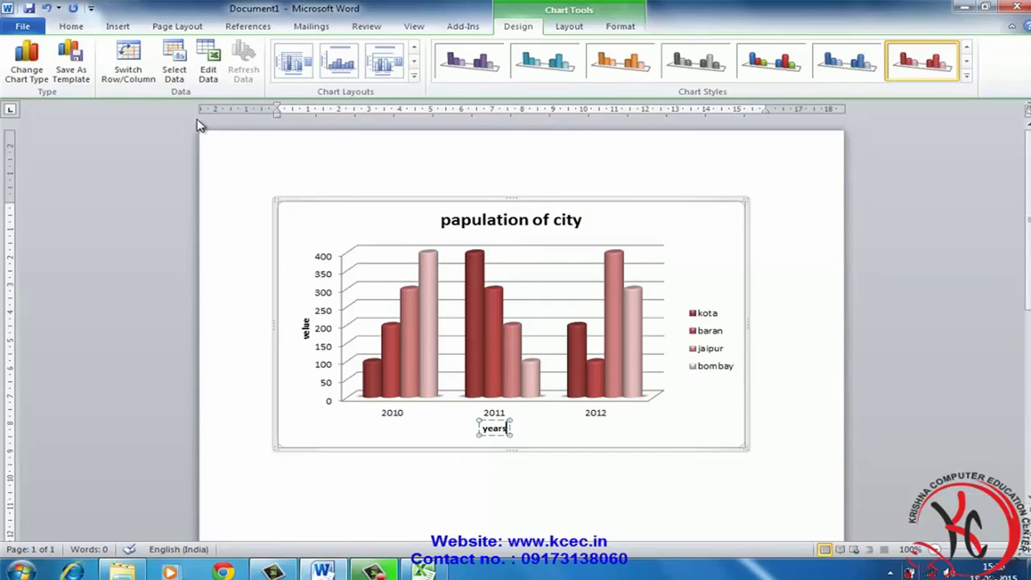
left_click(175, 74)
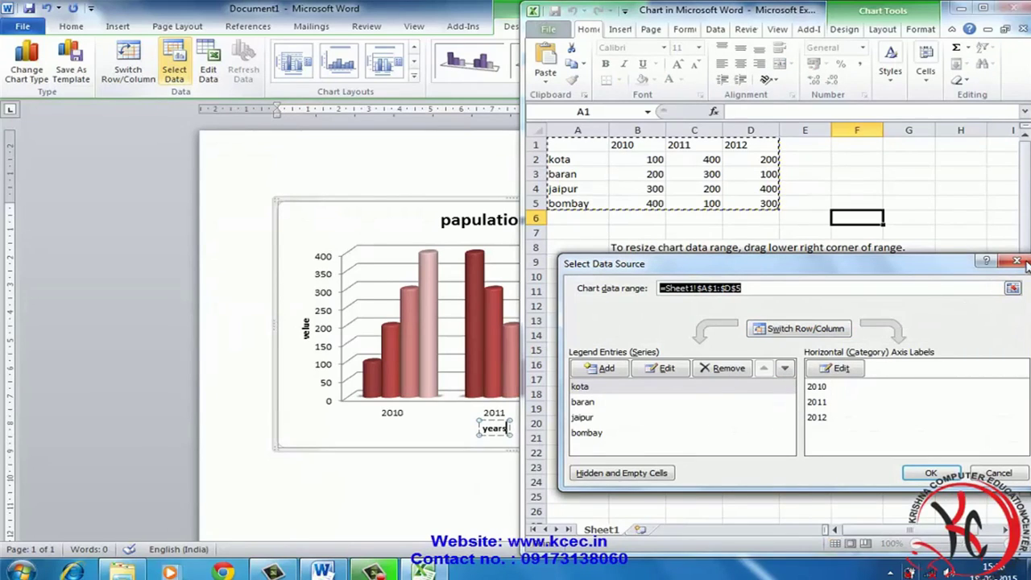
left_click(930, 473)
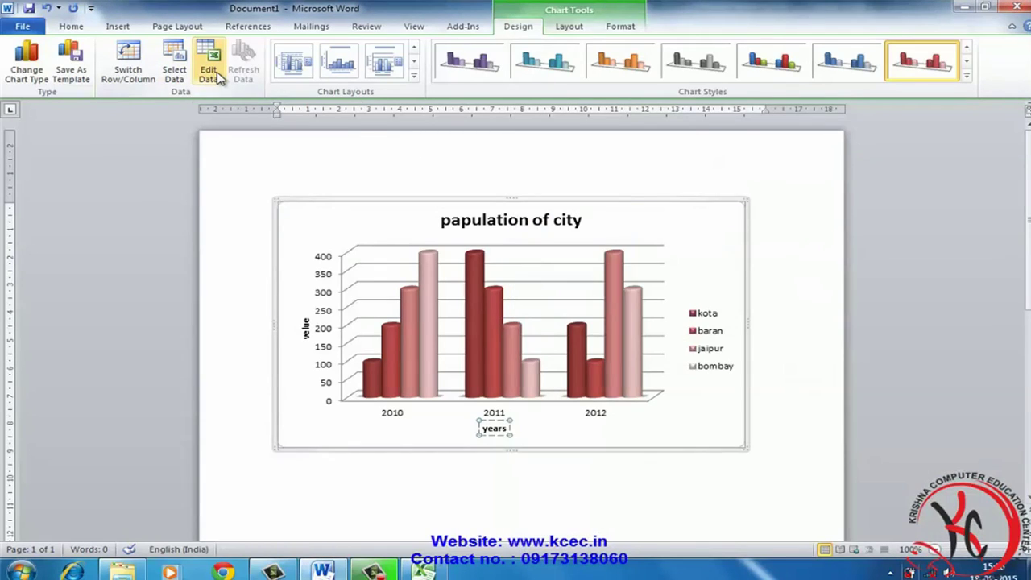
left_click(211, 73)
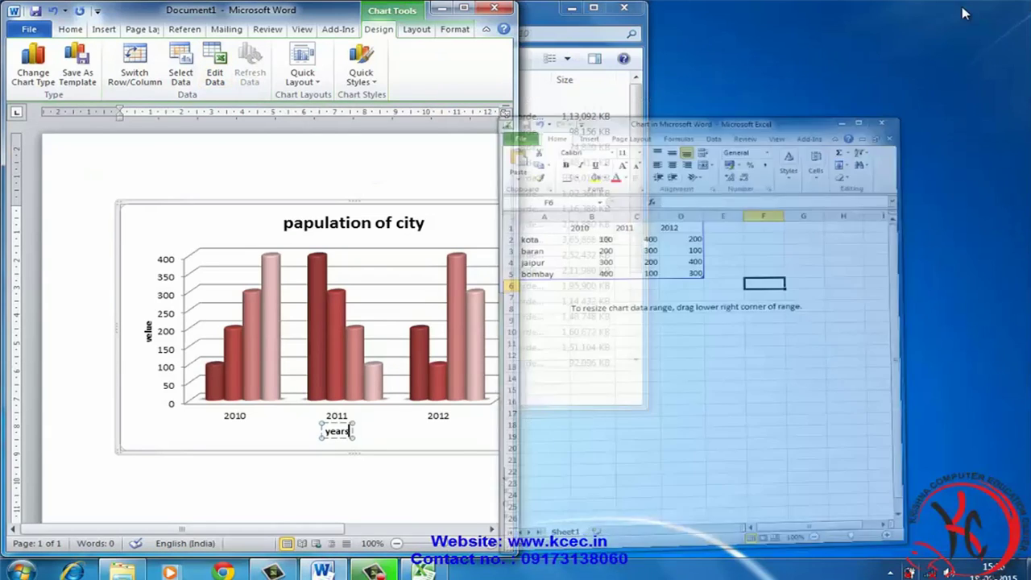
left_click(960, 8)
left_click(466, 8)
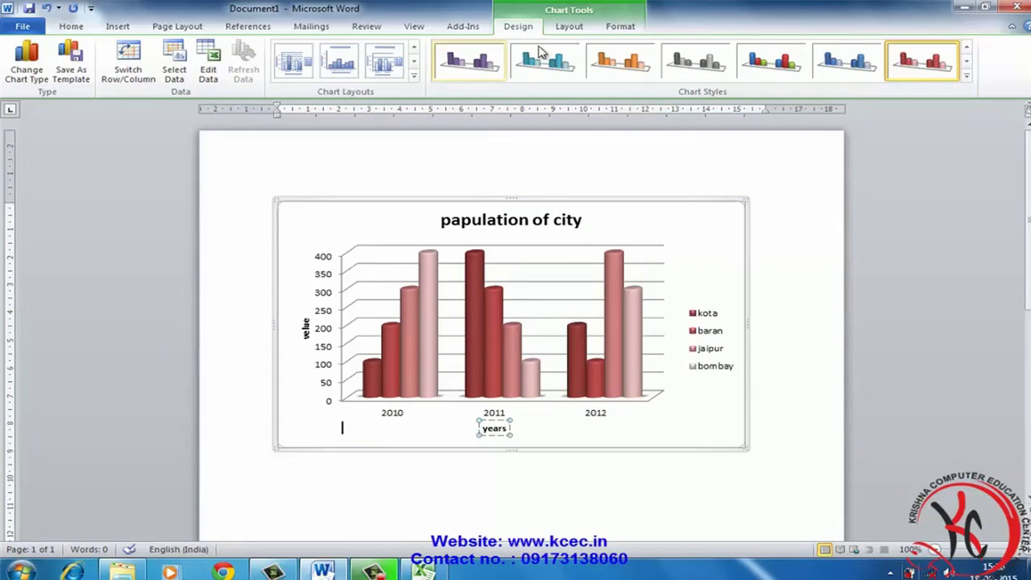
left_click(576, 34)
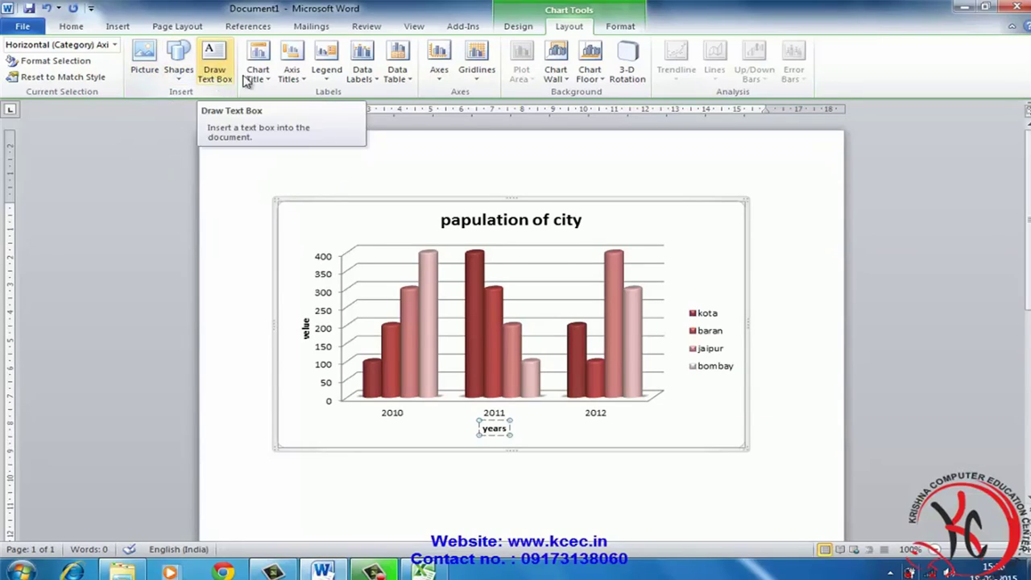
left_click(306, 86)
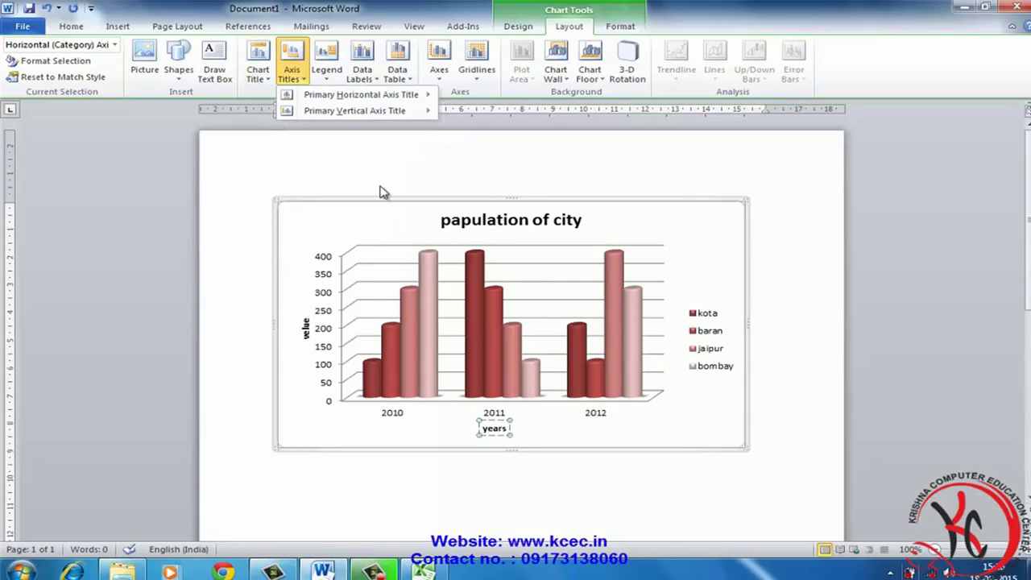
left_click(330, 74)
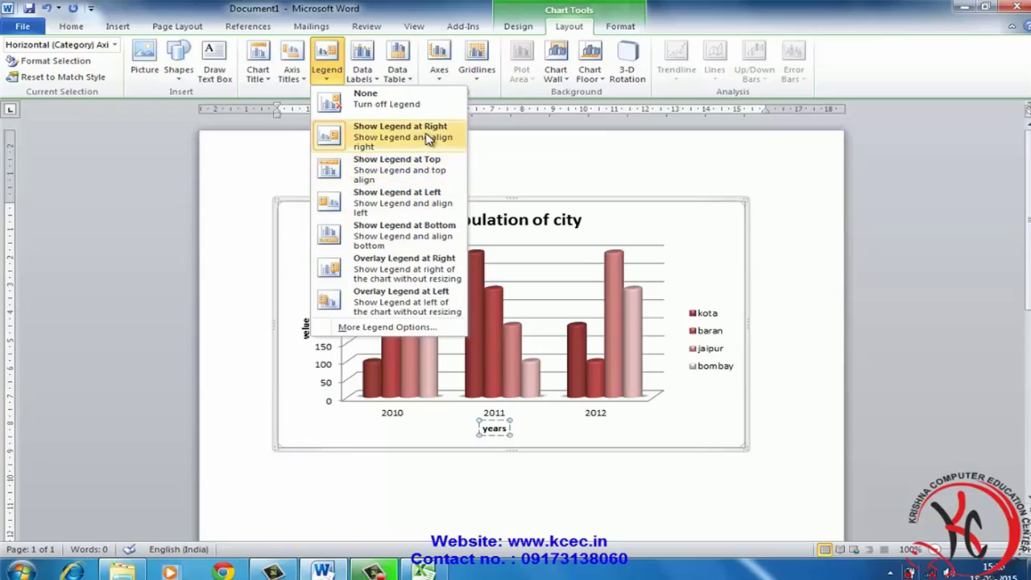
left_click(427, 139)
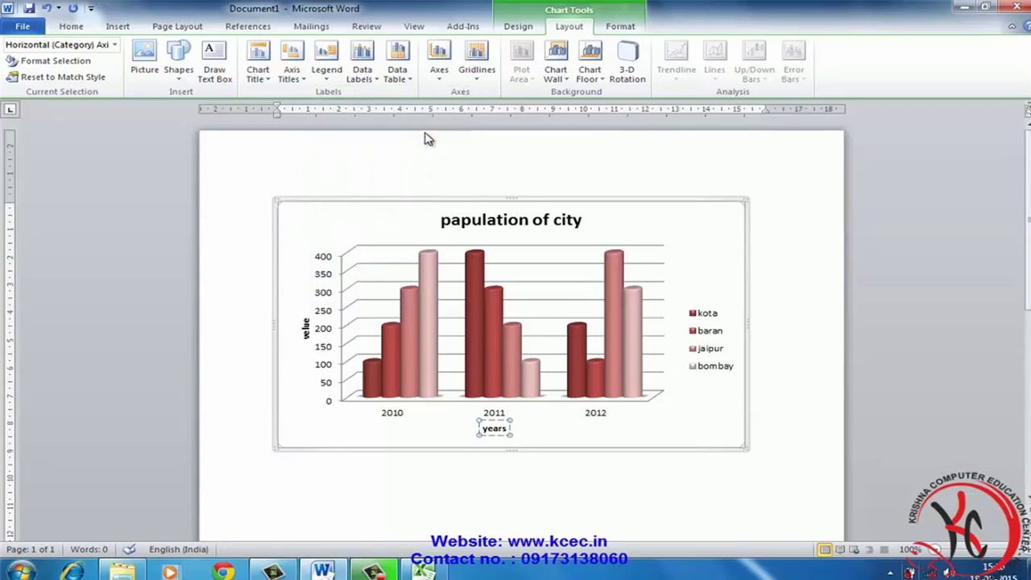
left_click(699, 345)
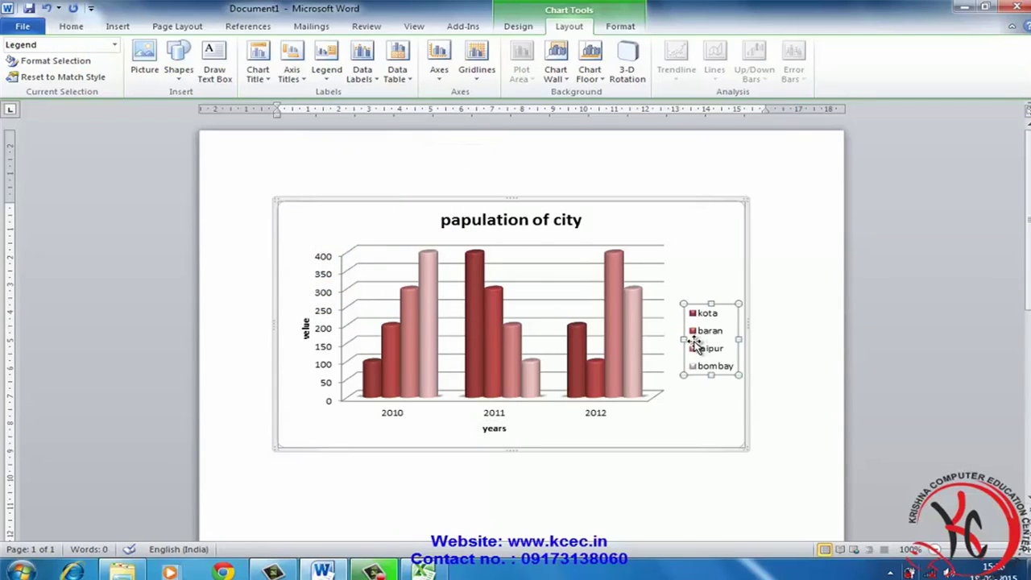
left_click(326, 77)
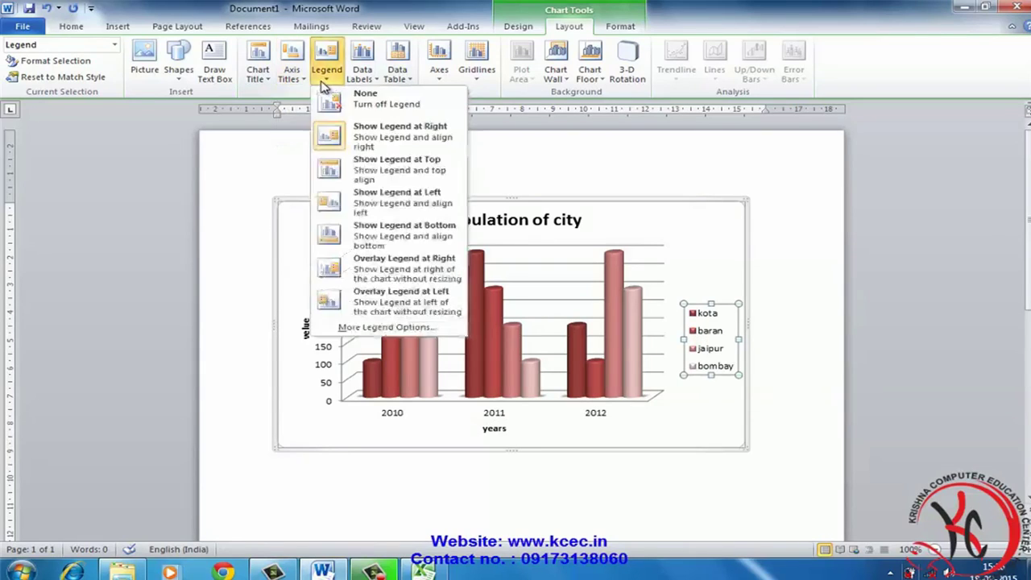
left_click(415, 146)
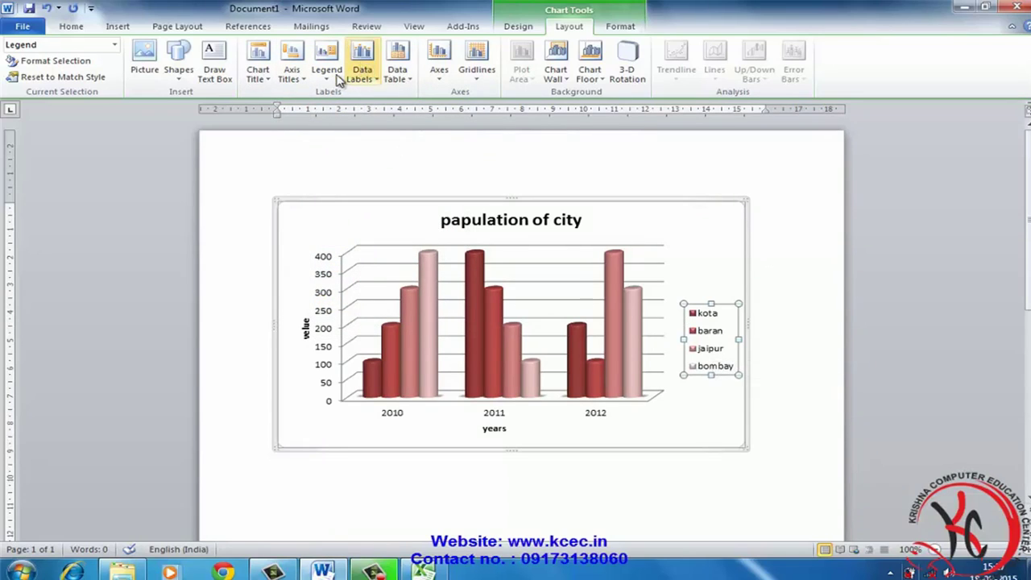
left_click(328, 72)
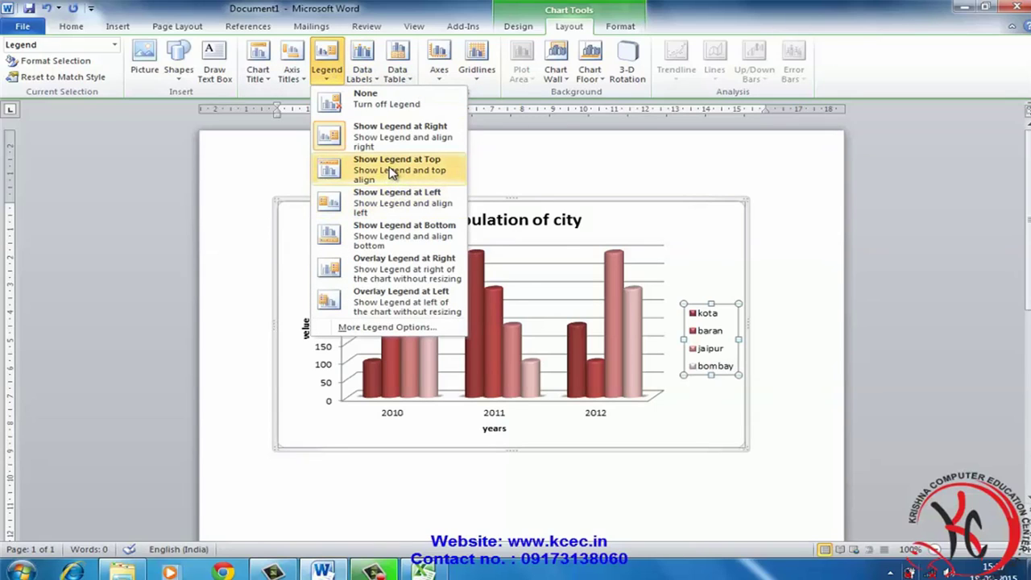
left_click(393, 170)
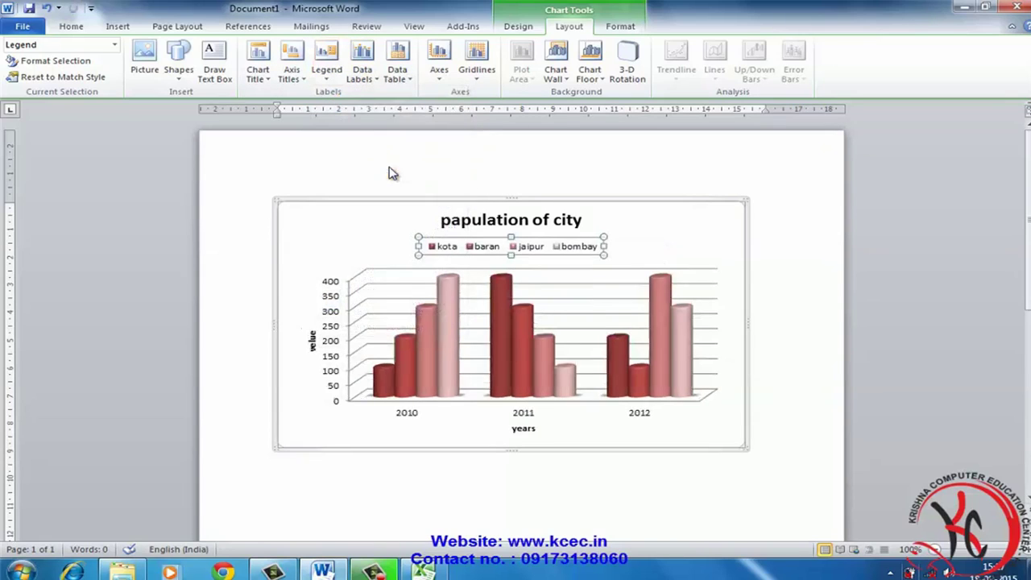
left_click(328, 79)
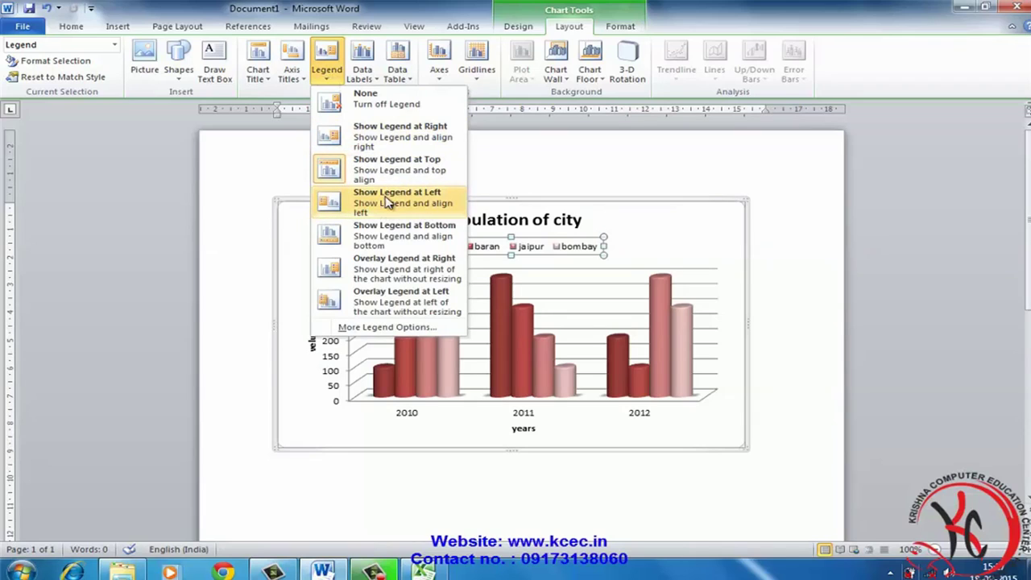
left_click(390, 198)
left_click(358, 74)
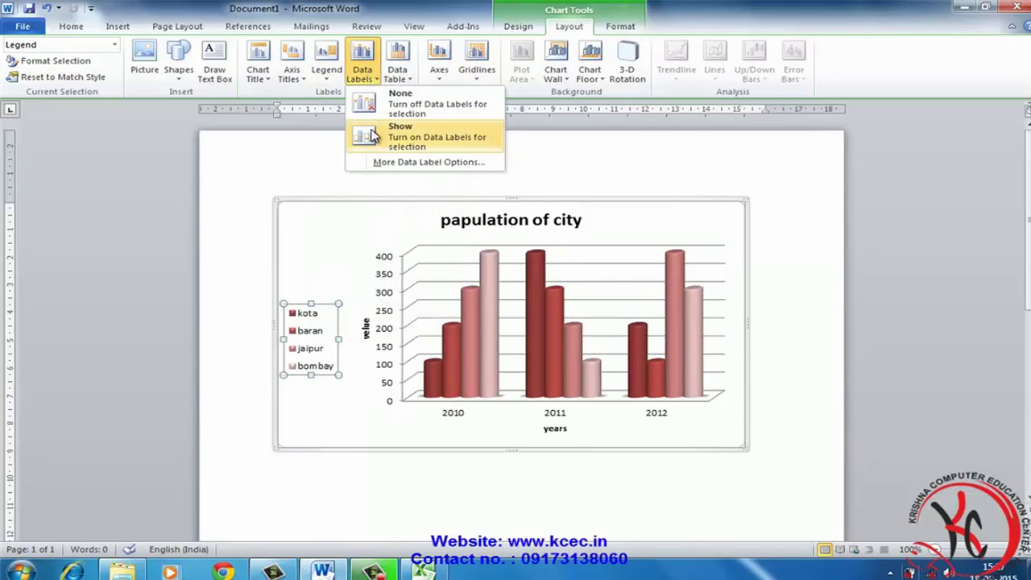
left_click(328, 74)
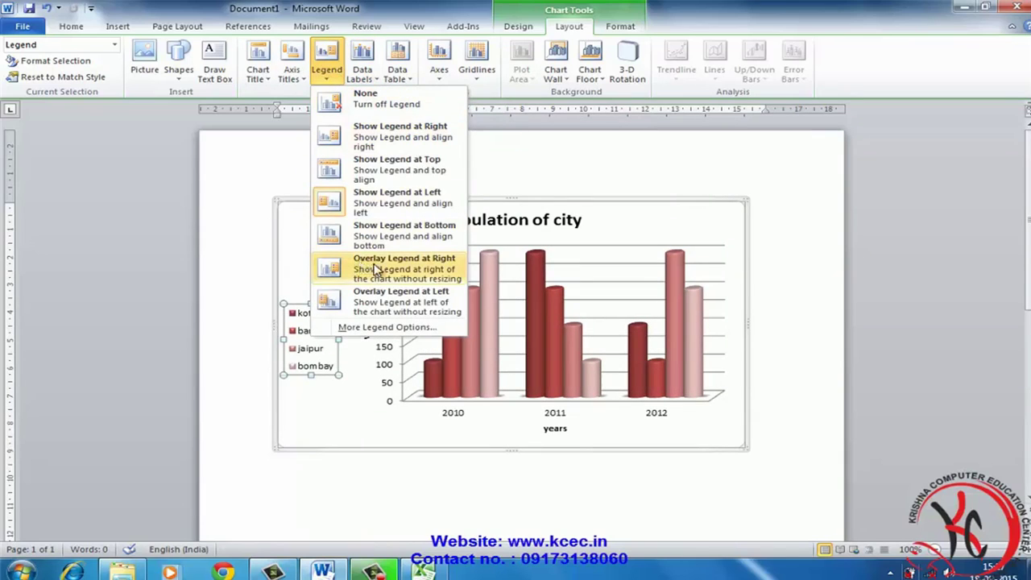
left_click(397, 234)
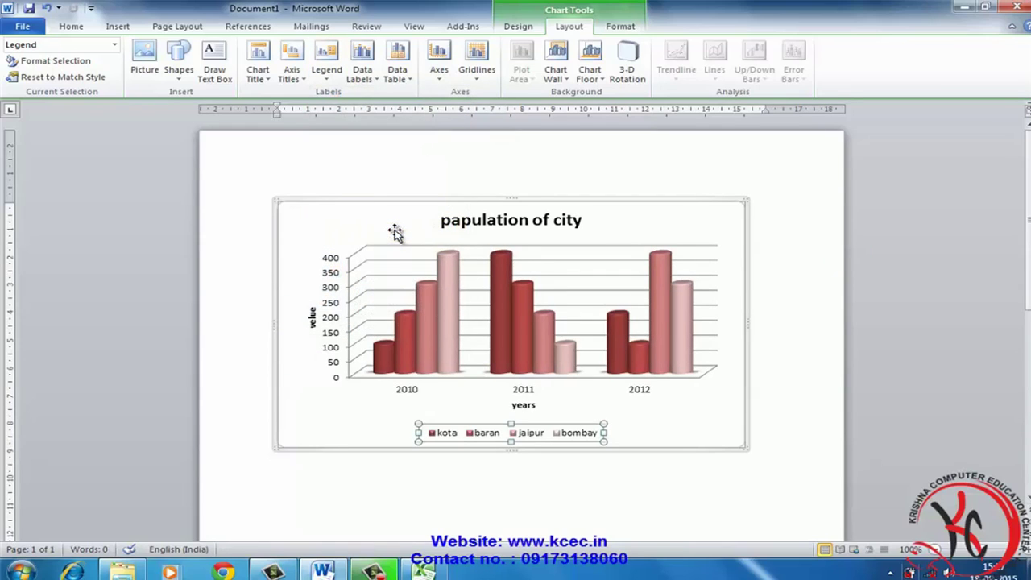
left_click(330, 80)
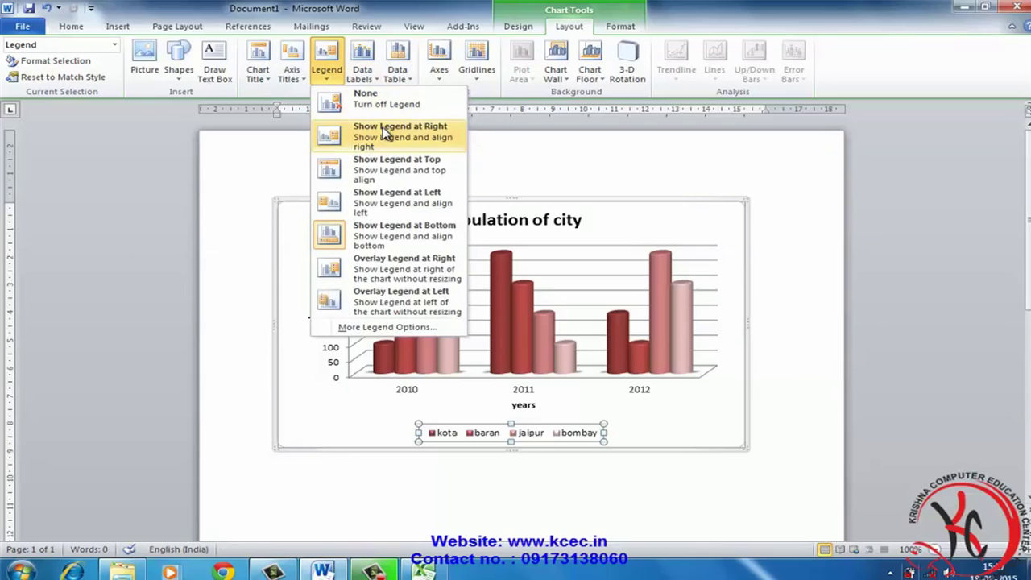
left_click(385, 133)
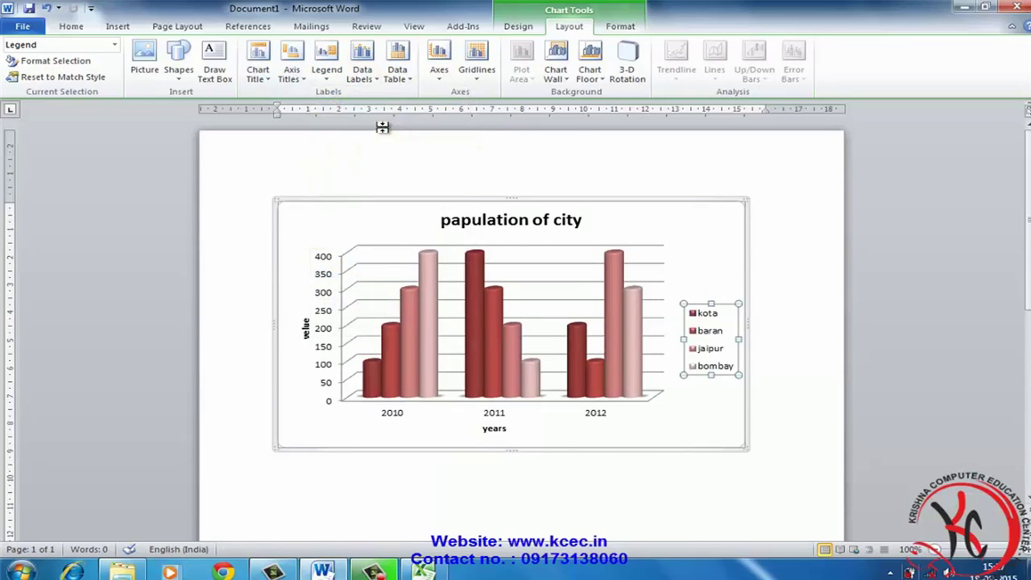
Step: Show value labels above every bar and a data table below the chart
left_click(377, 80)
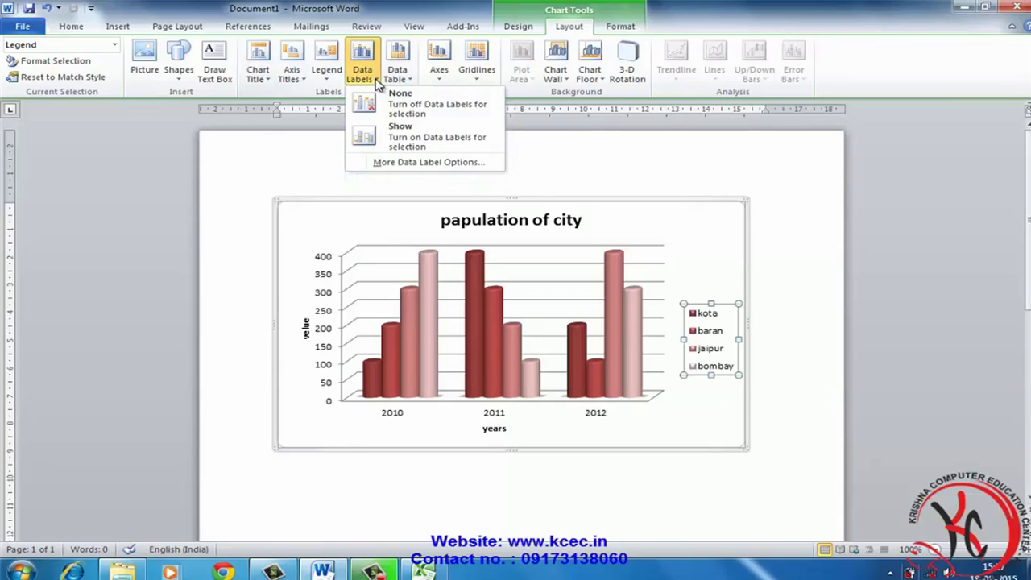
left_click(418, 137)
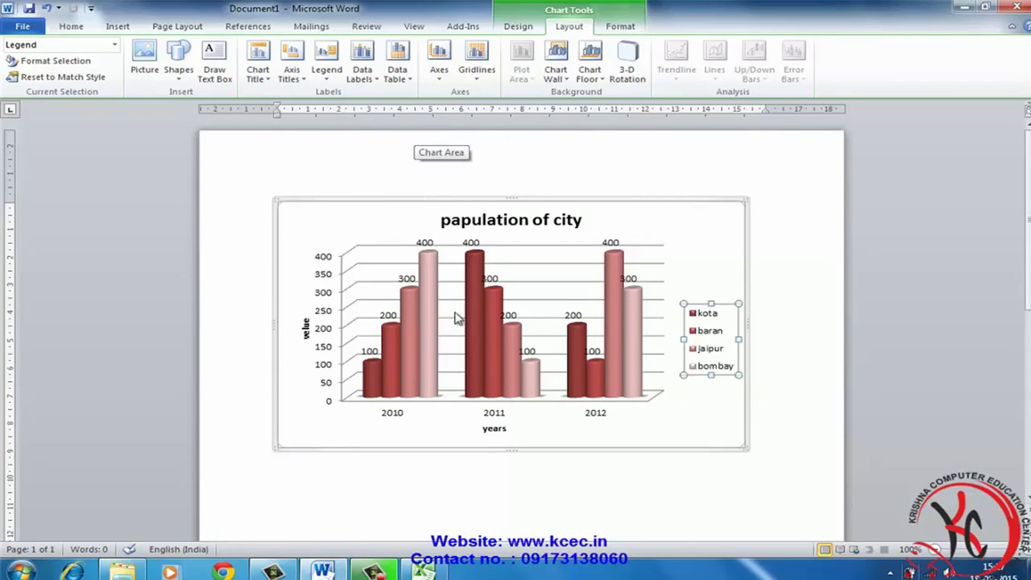
left_click(407, 86)
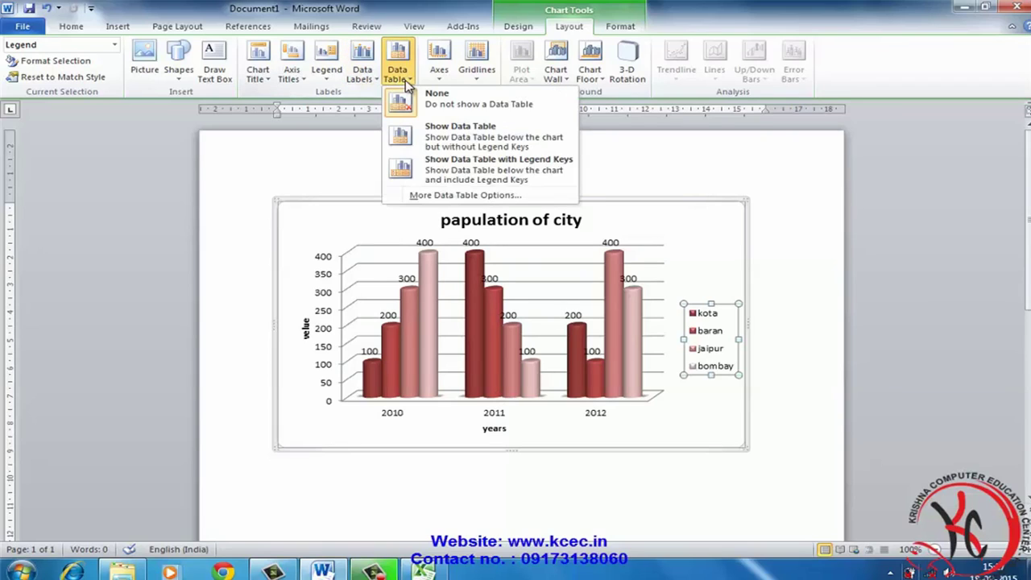
left_click(457, 134)
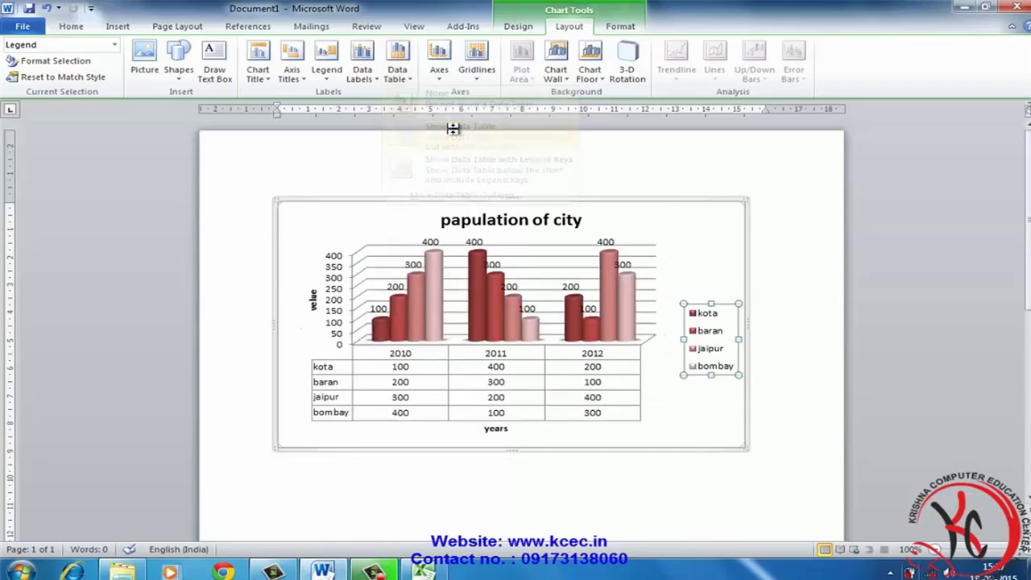
left_click(441, 82)
mouse_move(496, 94)
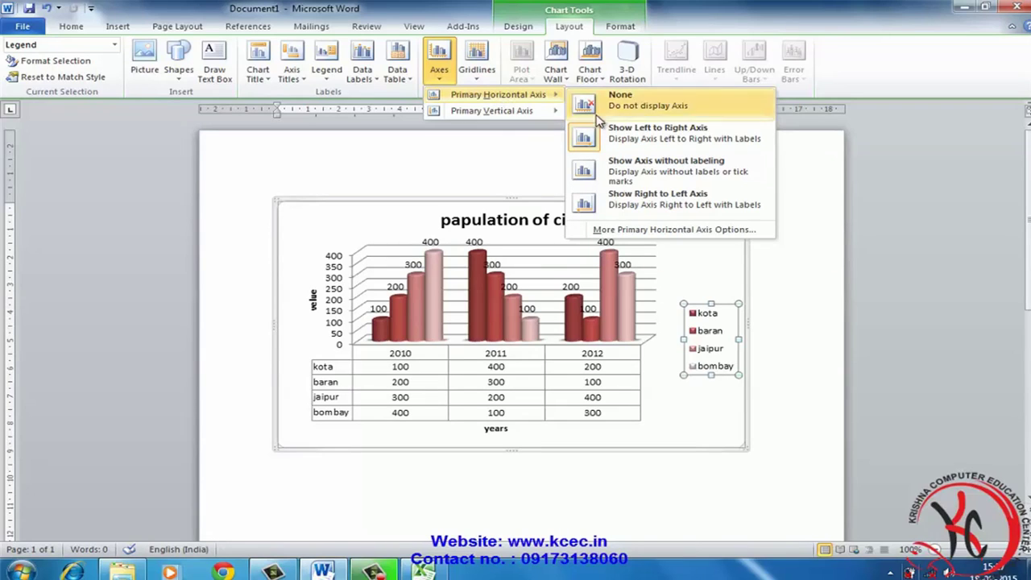
Step: Scale the chart's vertical axis in millions (0 to 0.0004), switching from thousands first
left_click(649, 138)
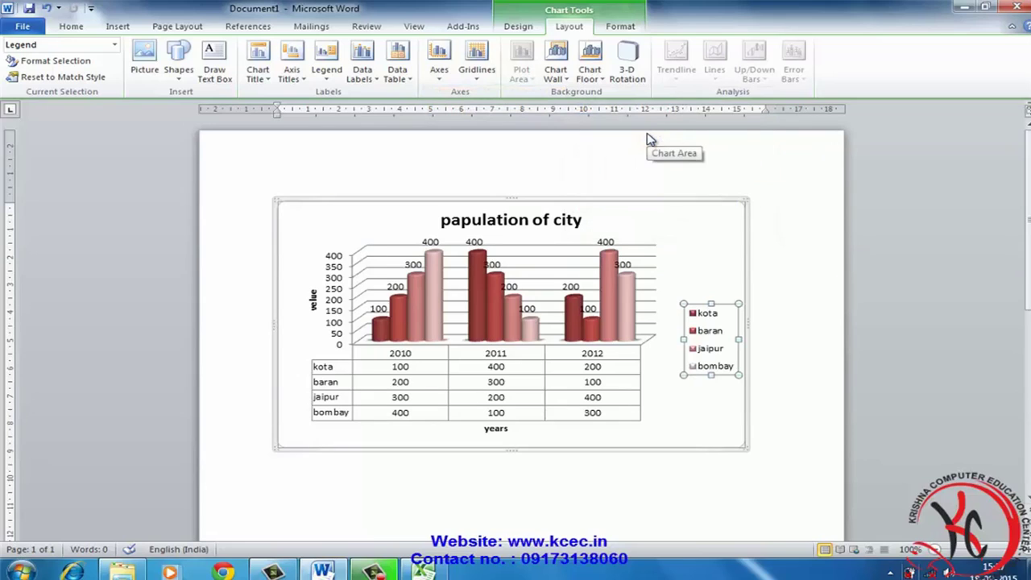
left_click(439, 71)
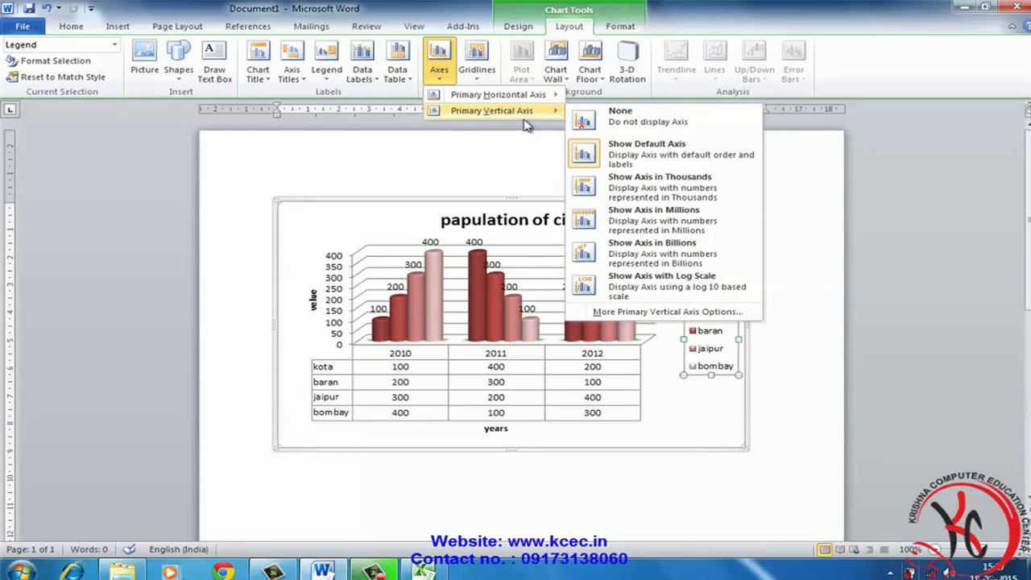
left_click(640, 181)
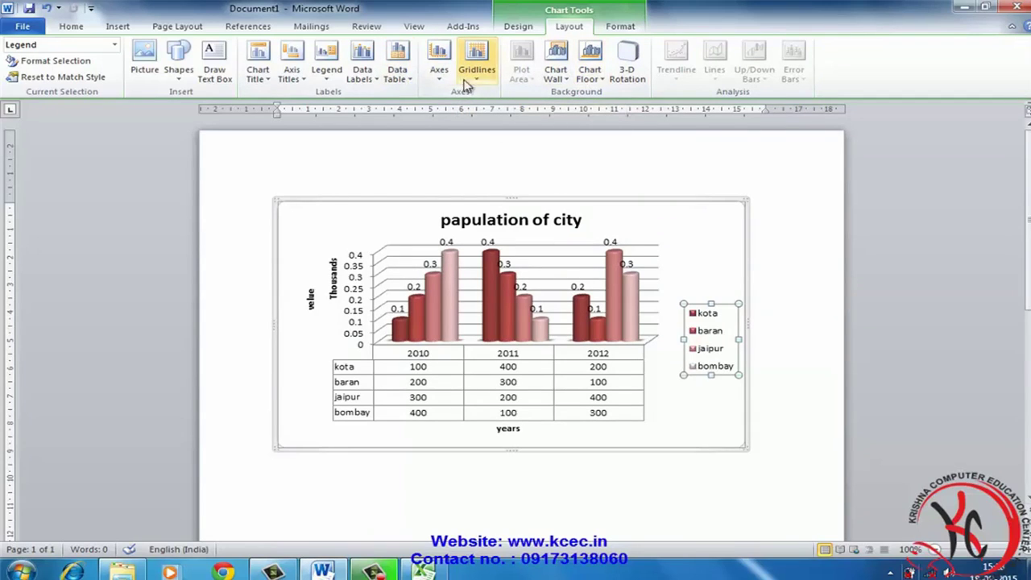
left_click(404, 88)
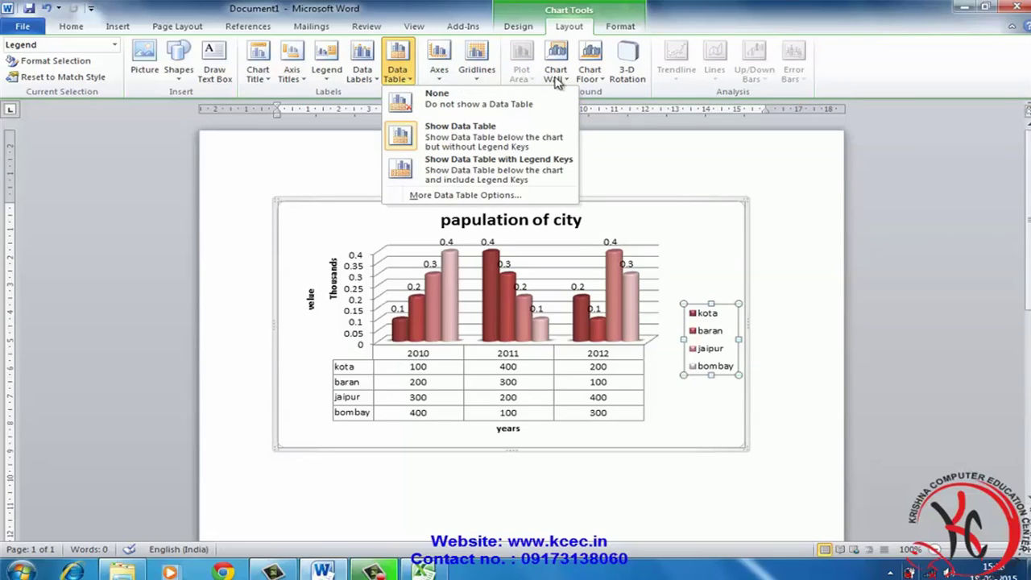
left_click(443, 74)
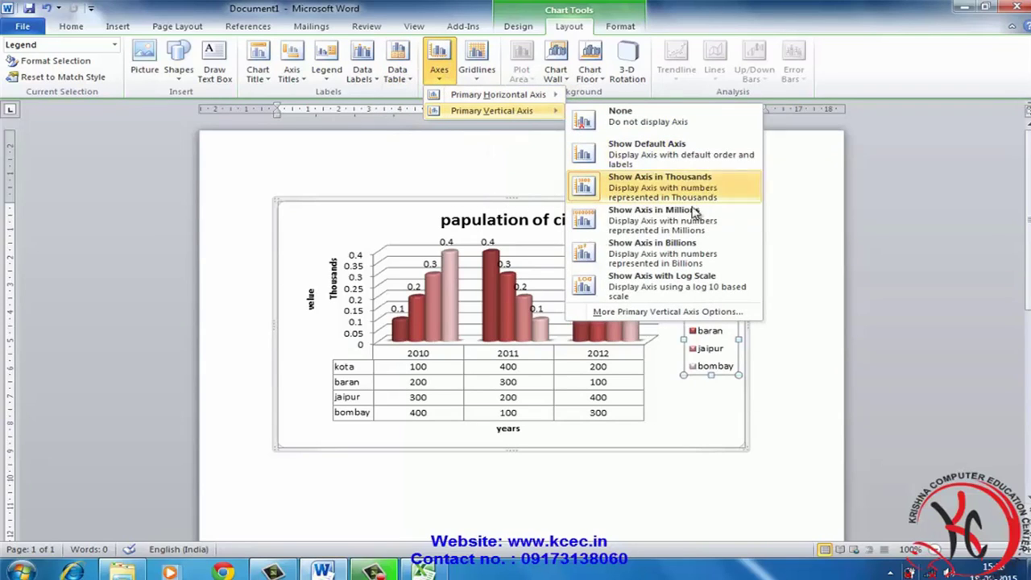
left_click(648, 215)
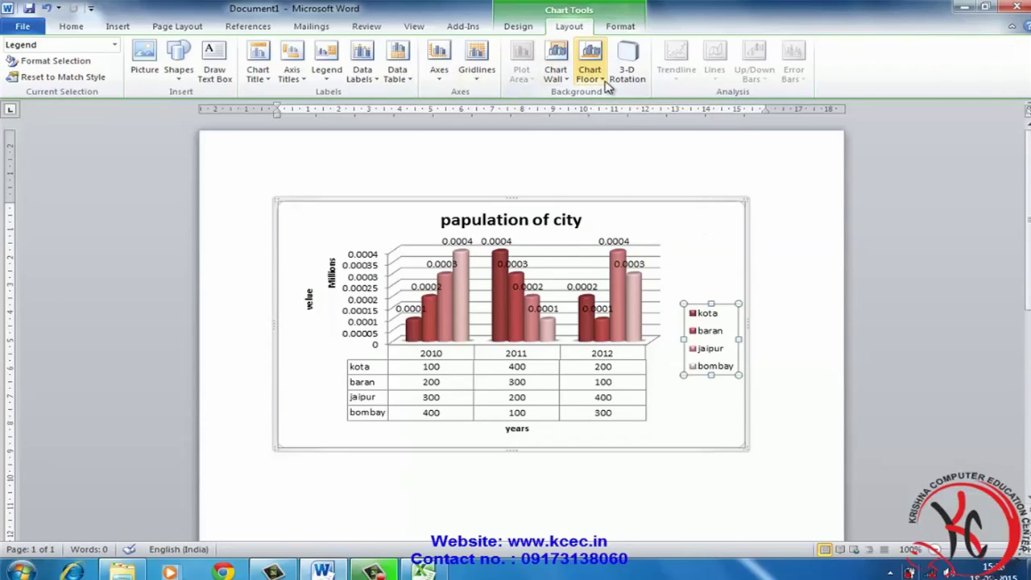
left_click(477, 60)
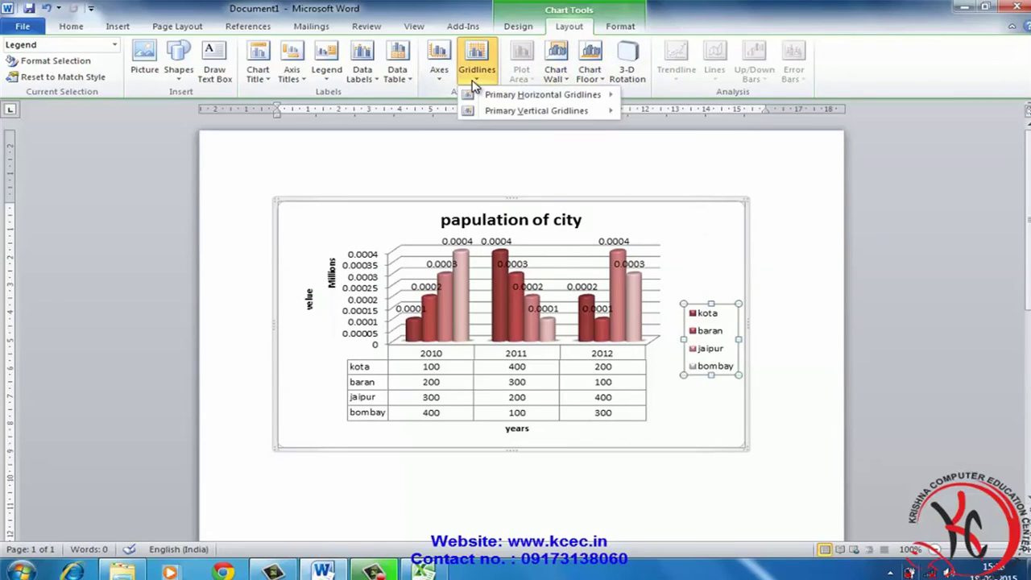
mouse_move(542, 94)
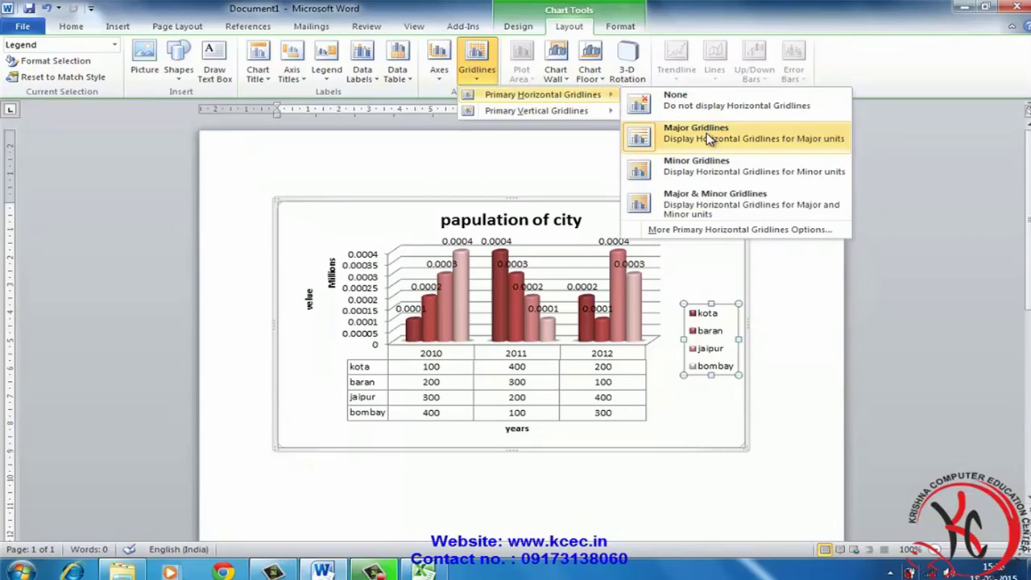
Step: Add minor primary vertical gridlines to the population chart
left_click(709, 138)
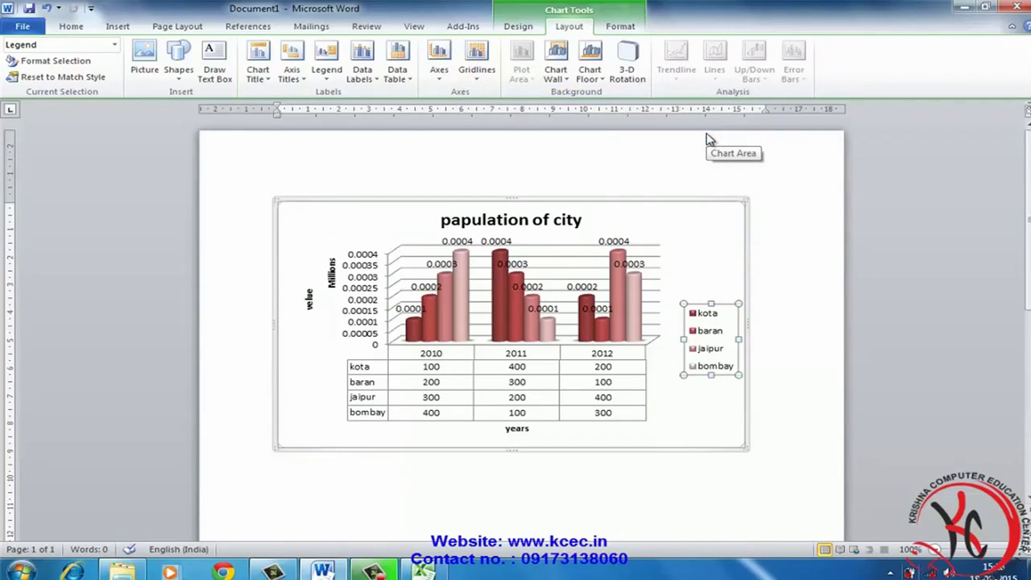
left_click(477, 71)
mouse_move(537, 111)
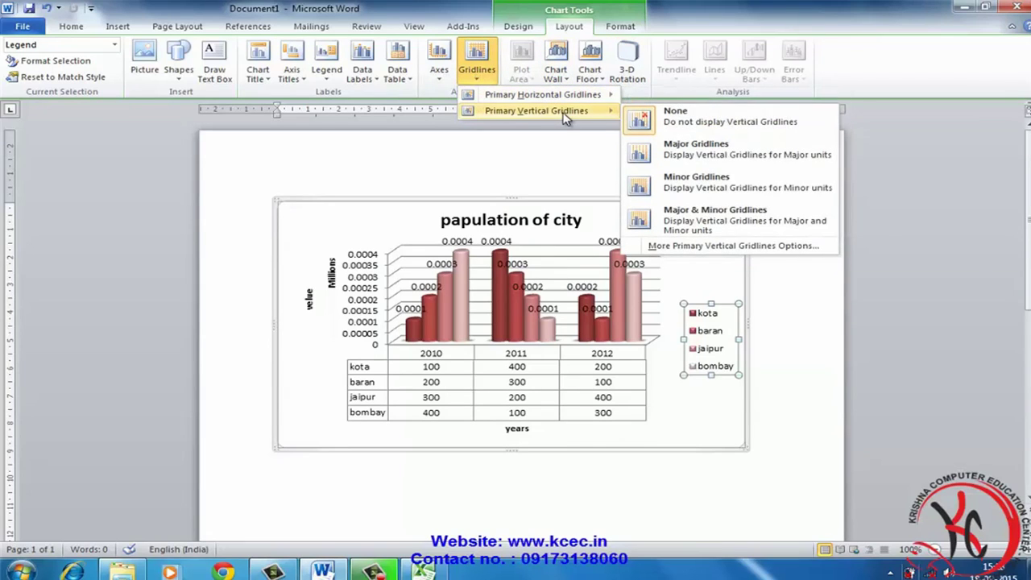
left_click(717, 184)
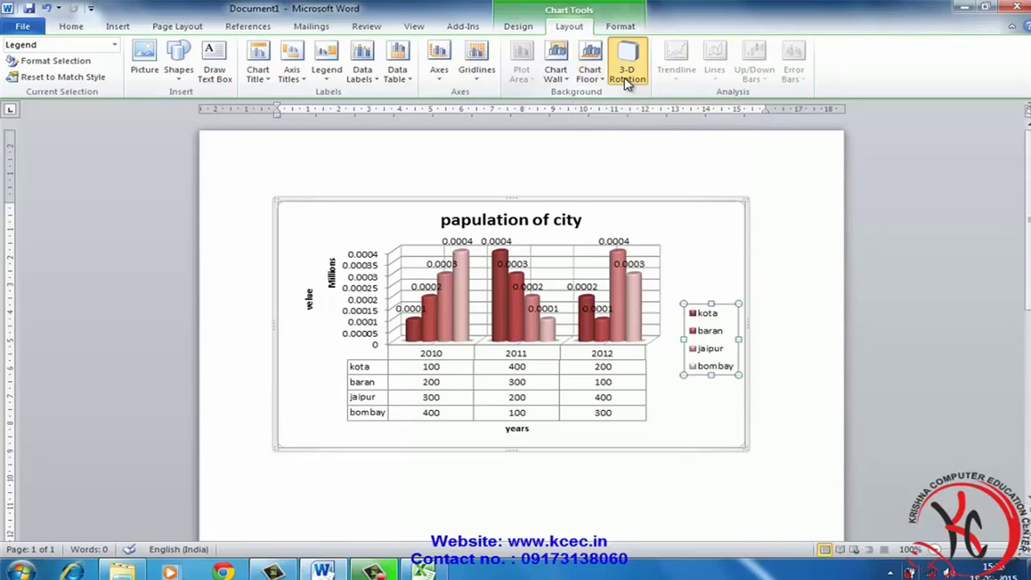
Step: Set the chart's 3-D rotation to X 110° and Y 80°, then dismiss the colour scheme prompt
left_click(628, 74)
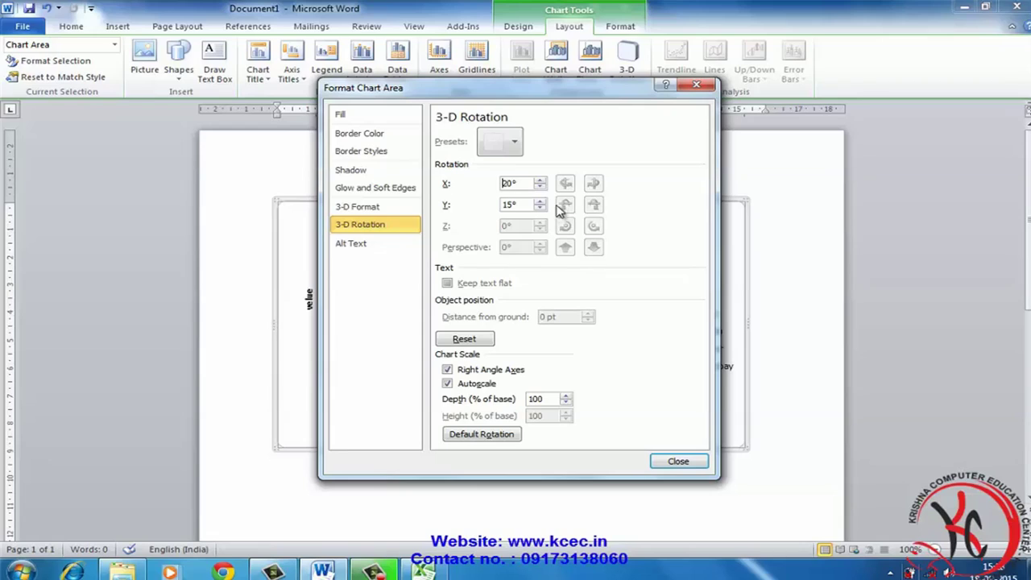
left_click(541, 181)
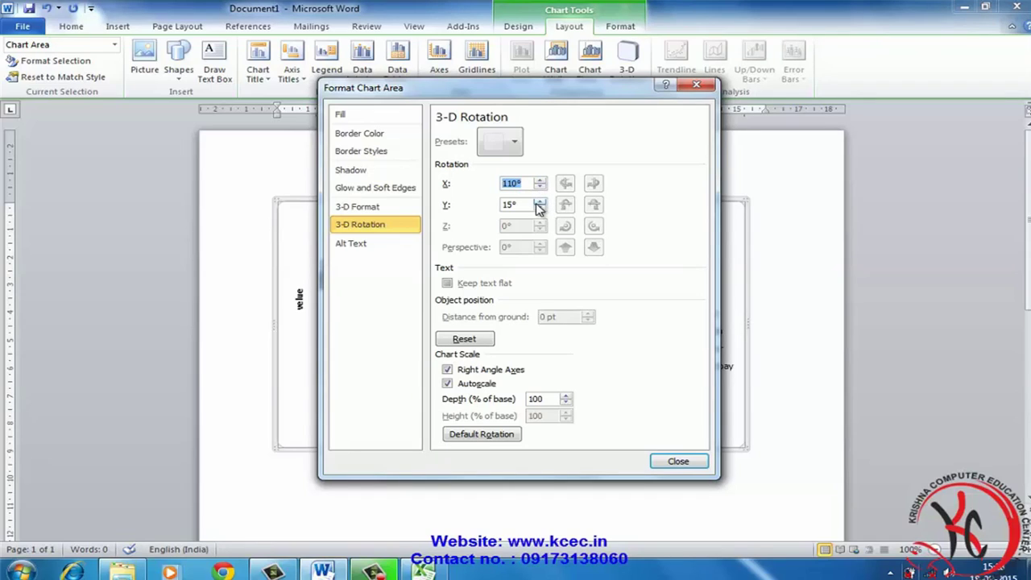
left_click(540, 201)
left_click(541, 202)
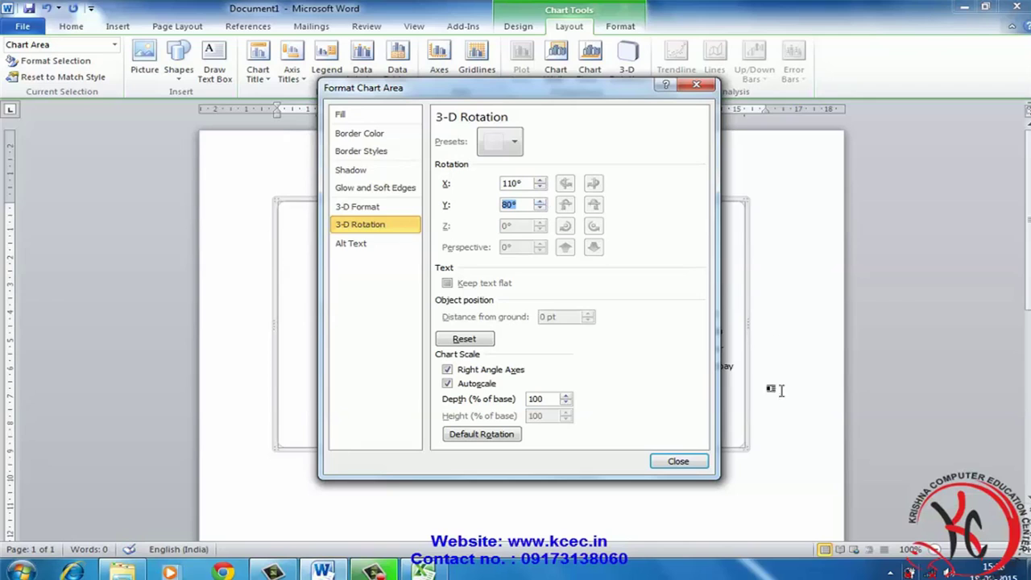
left_click(688, 463)
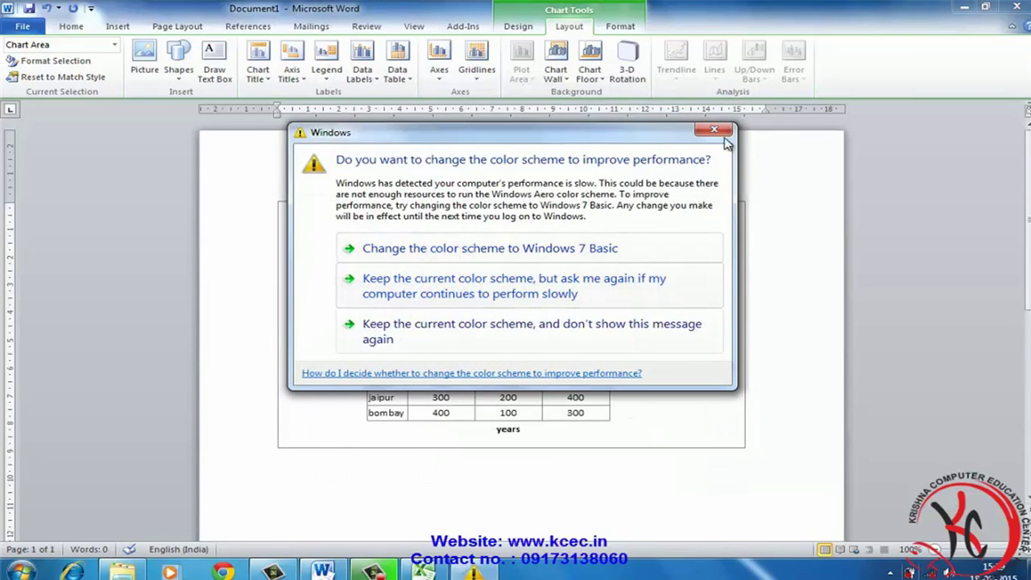
left_click(715, 129)
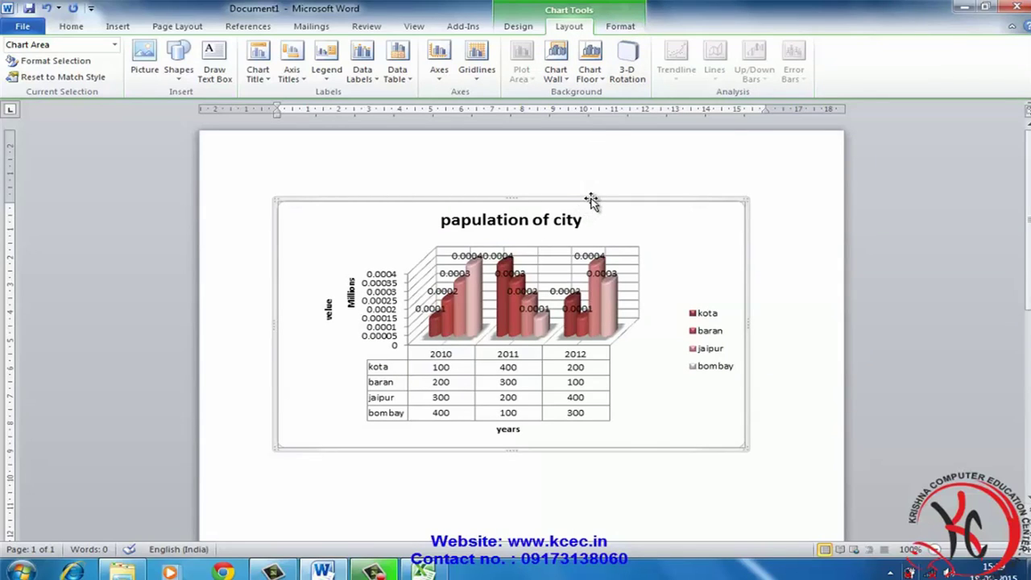
Step: Delete the 'papulation of city' chart from Document1
left_click(621, 27)
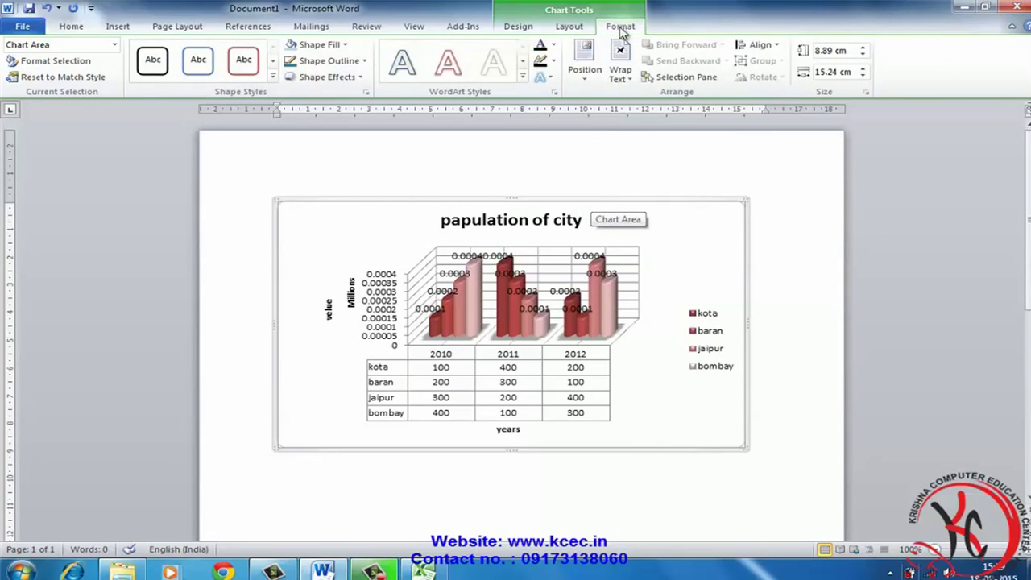
left_click(518, 25)
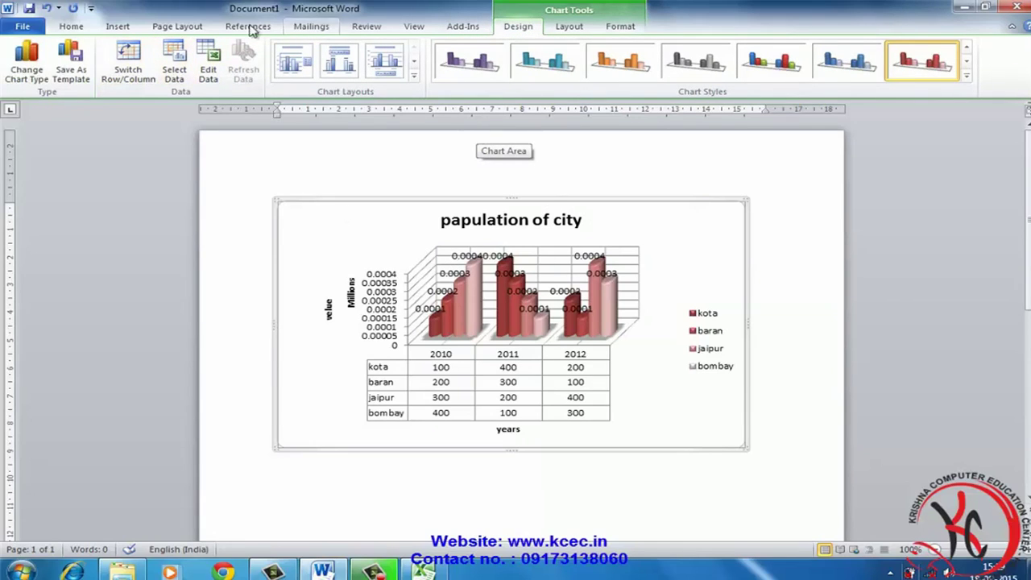
left_click(106, 30)
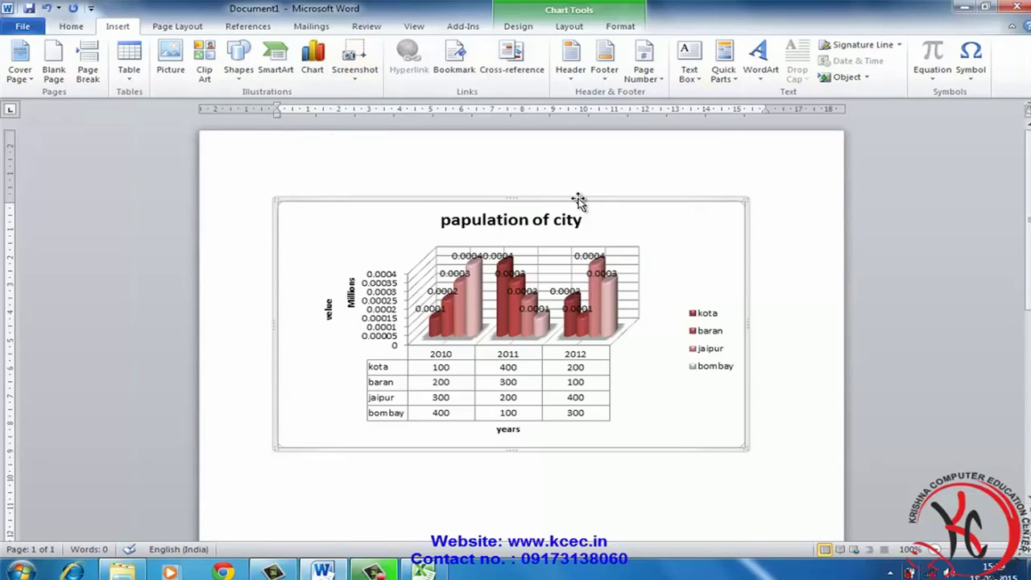
key("Delete")
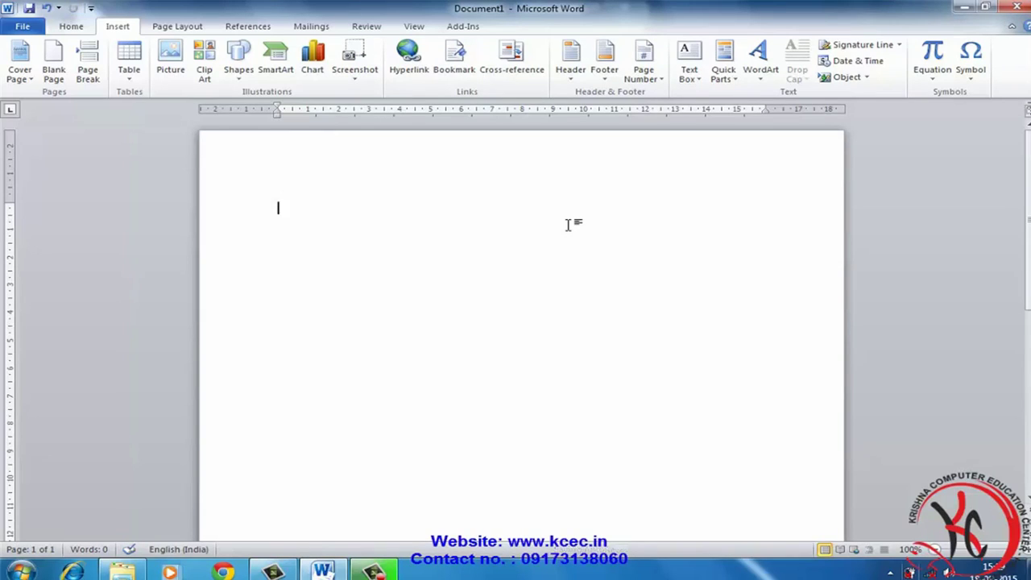
Step: Type the placeholder text 'yuedfuwegfuwef' at the top of the page and select it
type("yuedfuwegfuwef")
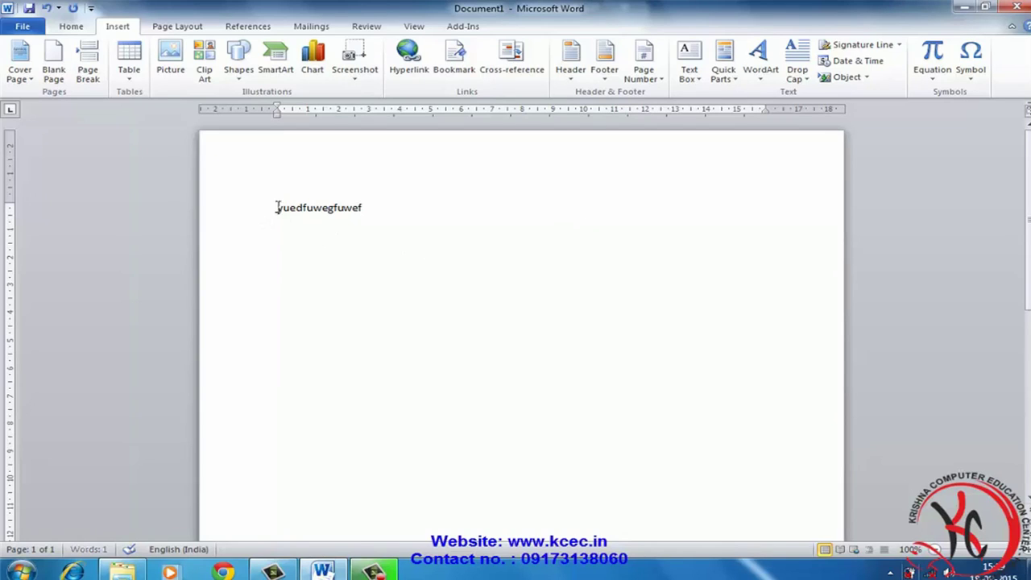
left_click_drag(277, 207, 419, 280)
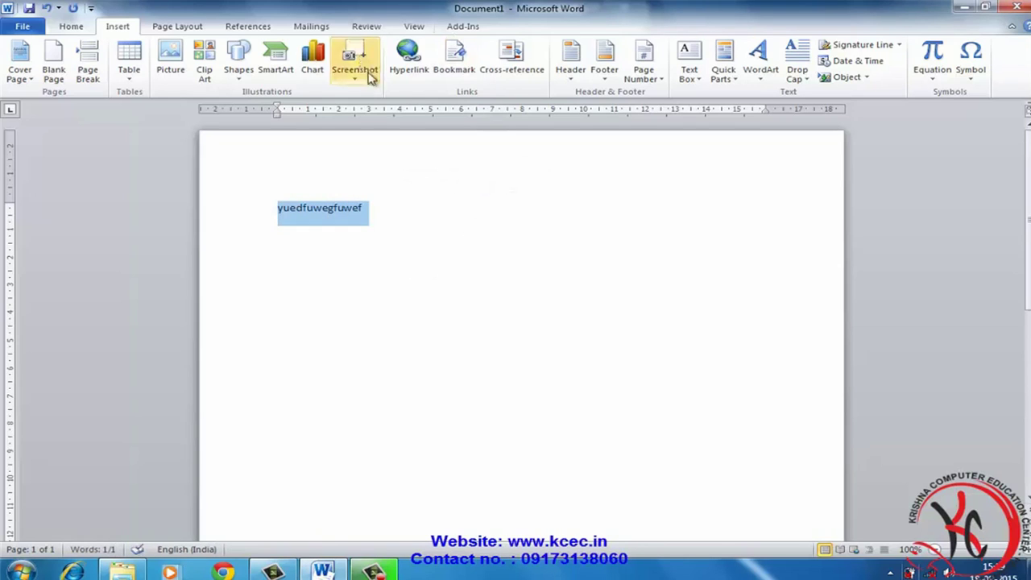
left_click(411, 72)
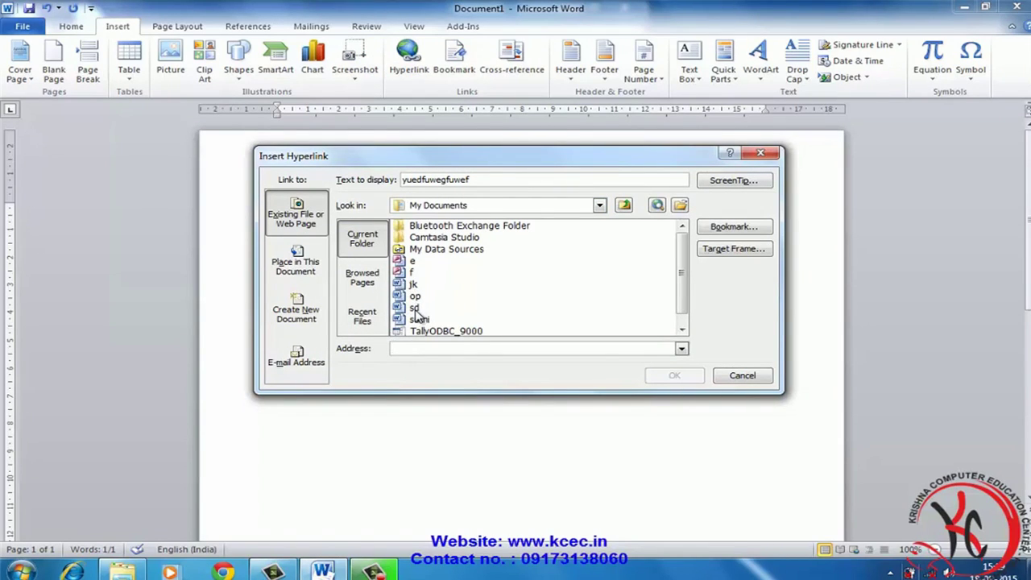
Step: Hyperlink the selected text to sumi.docx in Documents and follow the link once to open it
left_click(423, 323)
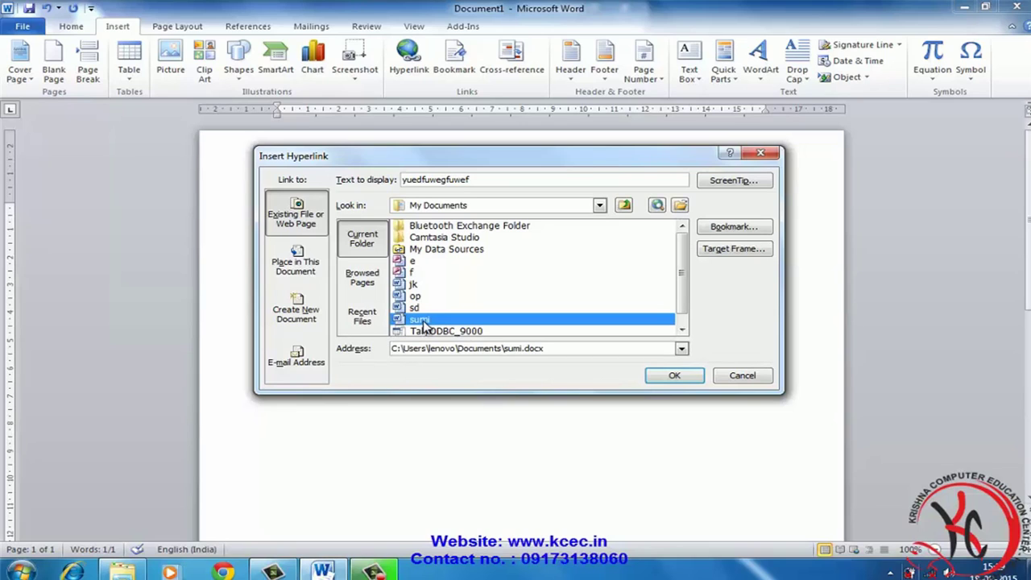
left_click(674, 376)
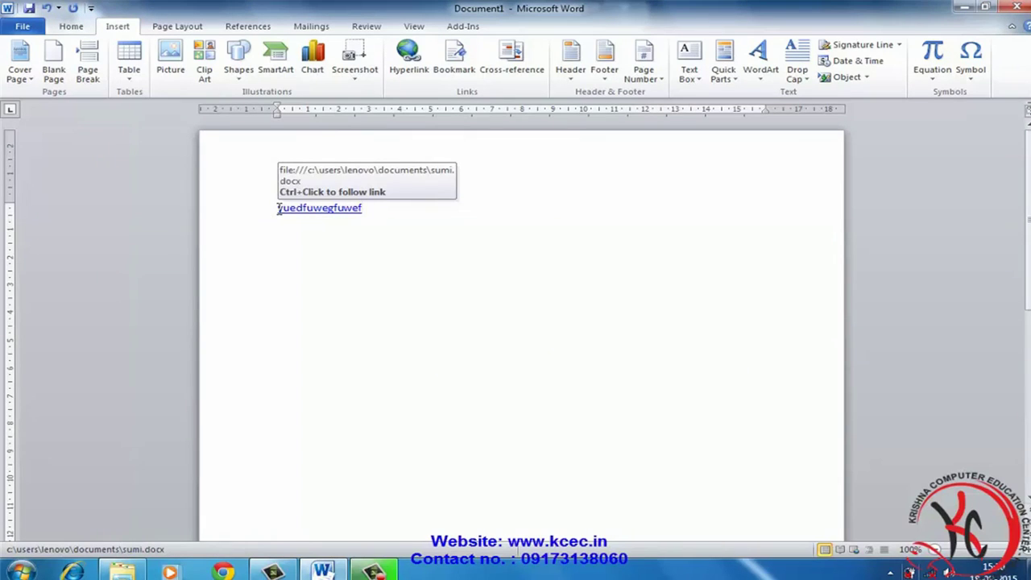
mouse_move(319, 208)
left_click(306, 211, "ctrl")
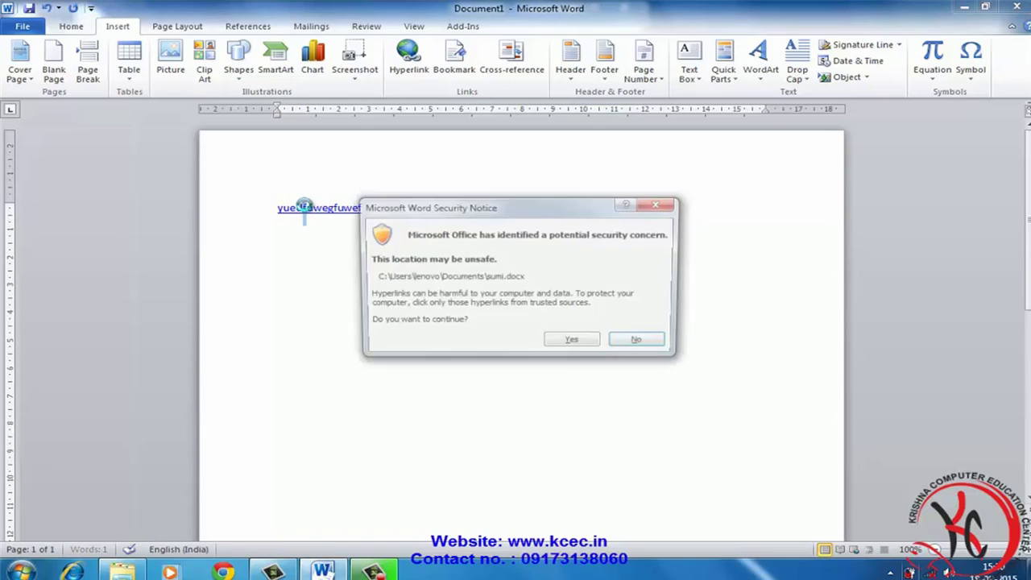
left_click(574, 344)
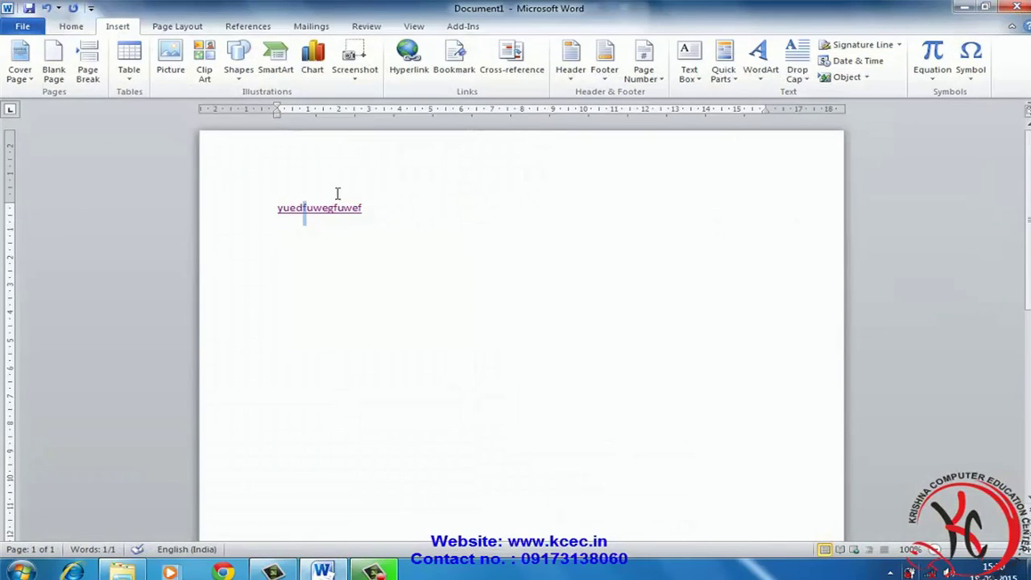
Step: Remove the sumi.docx hyperlink from 'yuedfuwegfuwef'
left_click(412, 66)
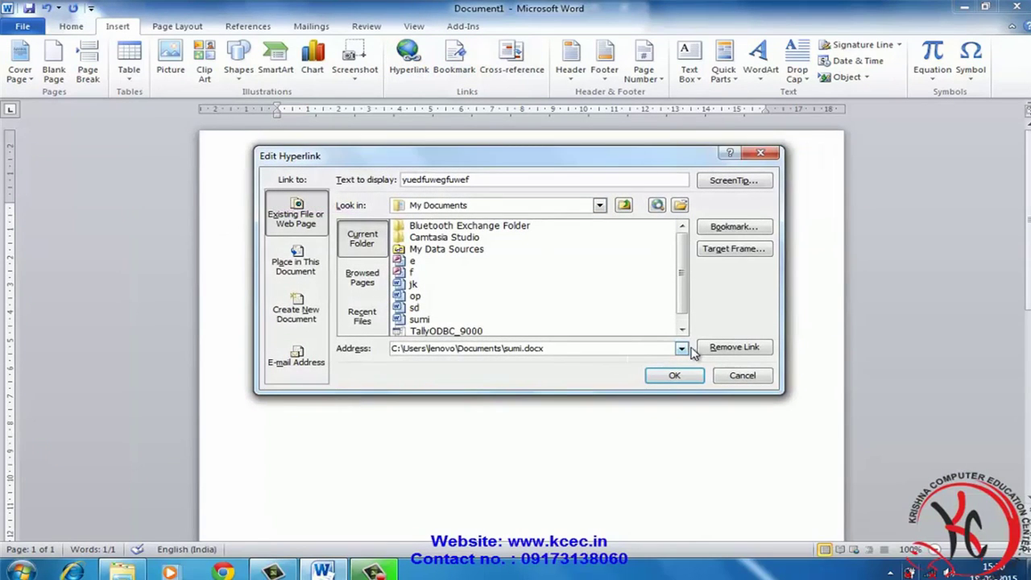
left_click(734, 347)
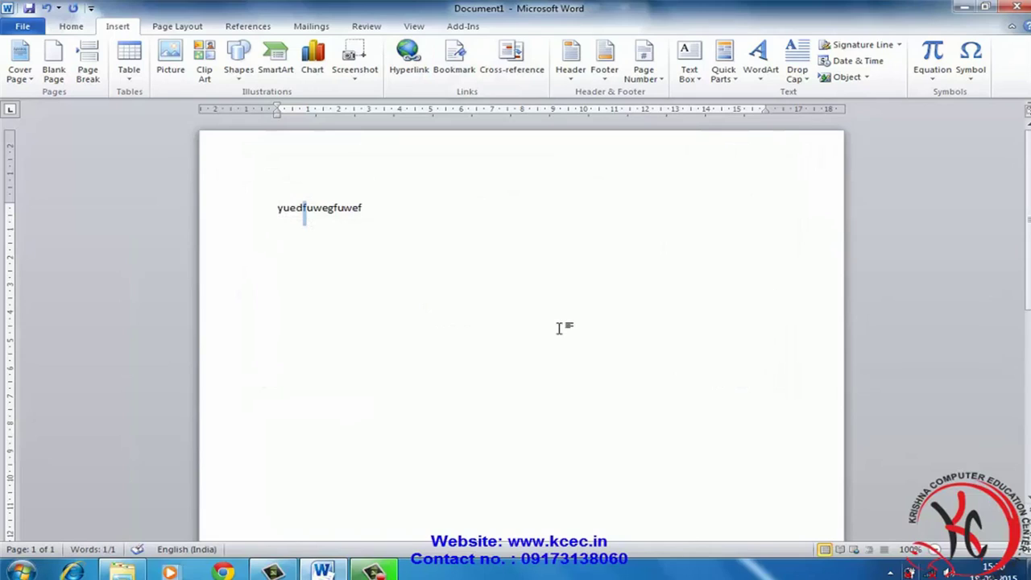